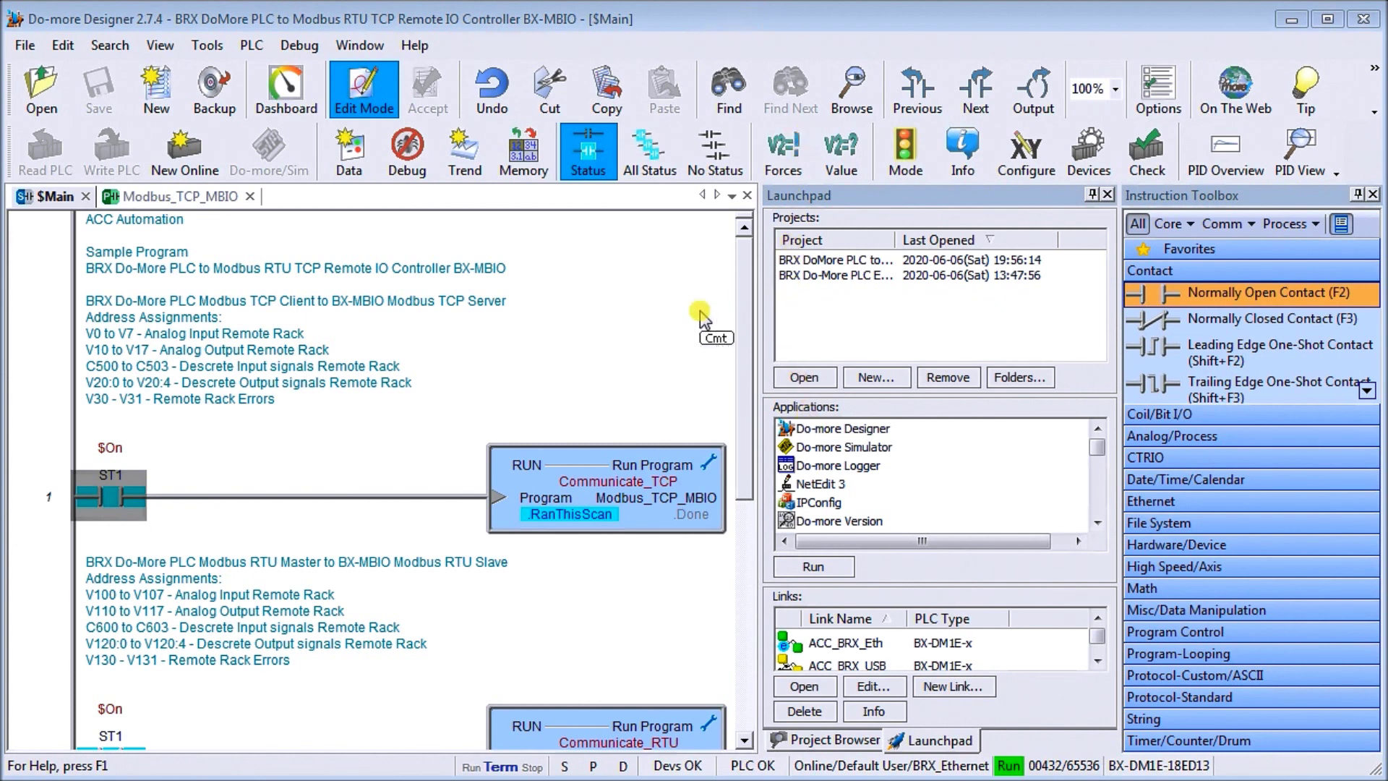
- Open the PLC menu, then display the Project Browser listing Modbus_RTU_MBIO and Modbus_TCP_MBIO
left_click(725, 29)
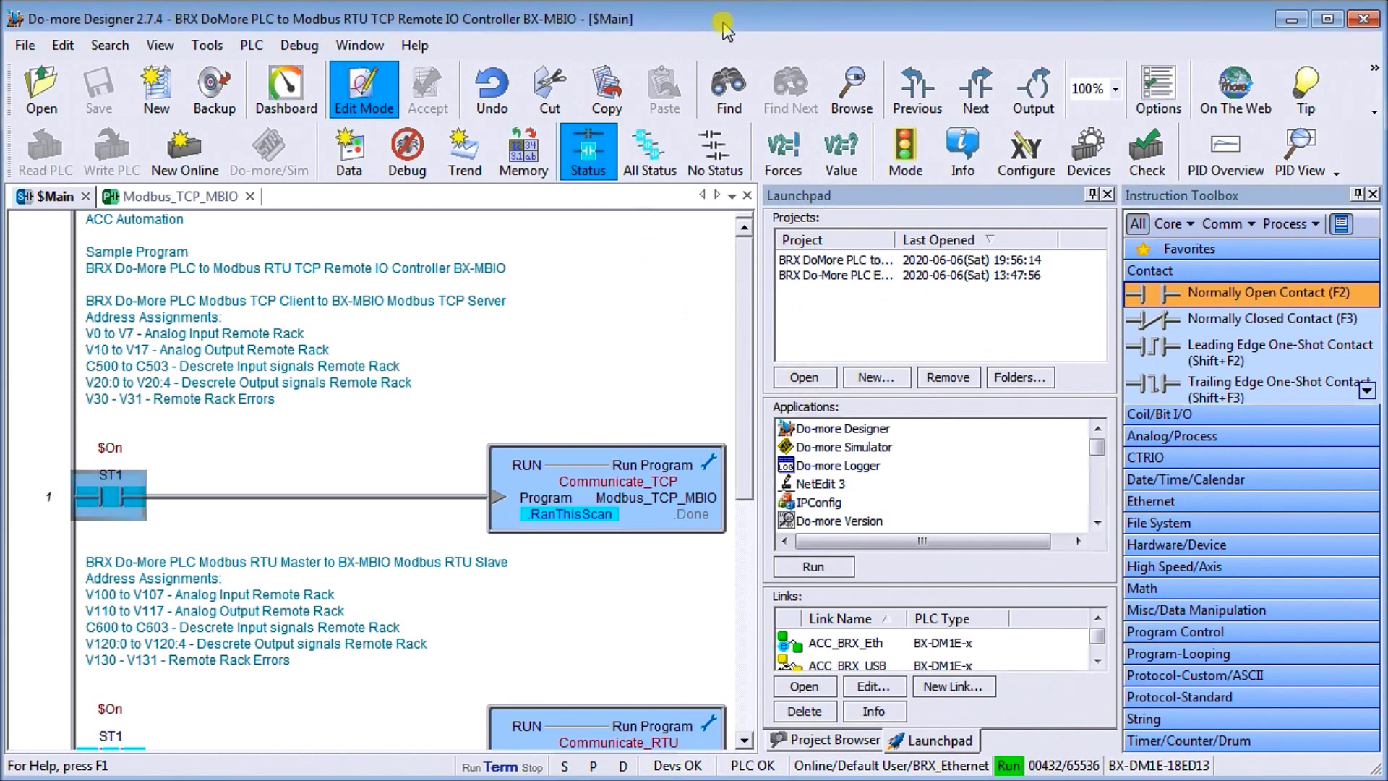
left_click(255, 46)
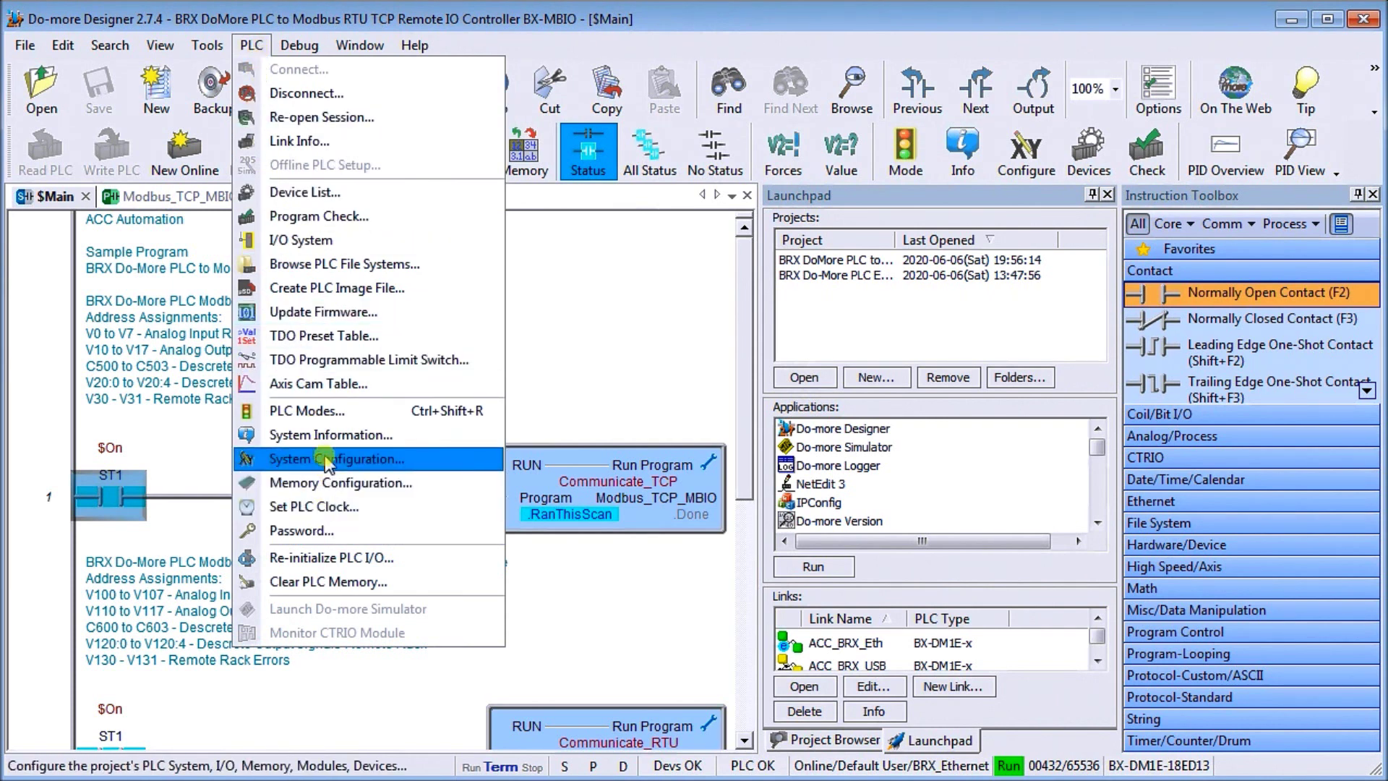
left_click(826, 740)
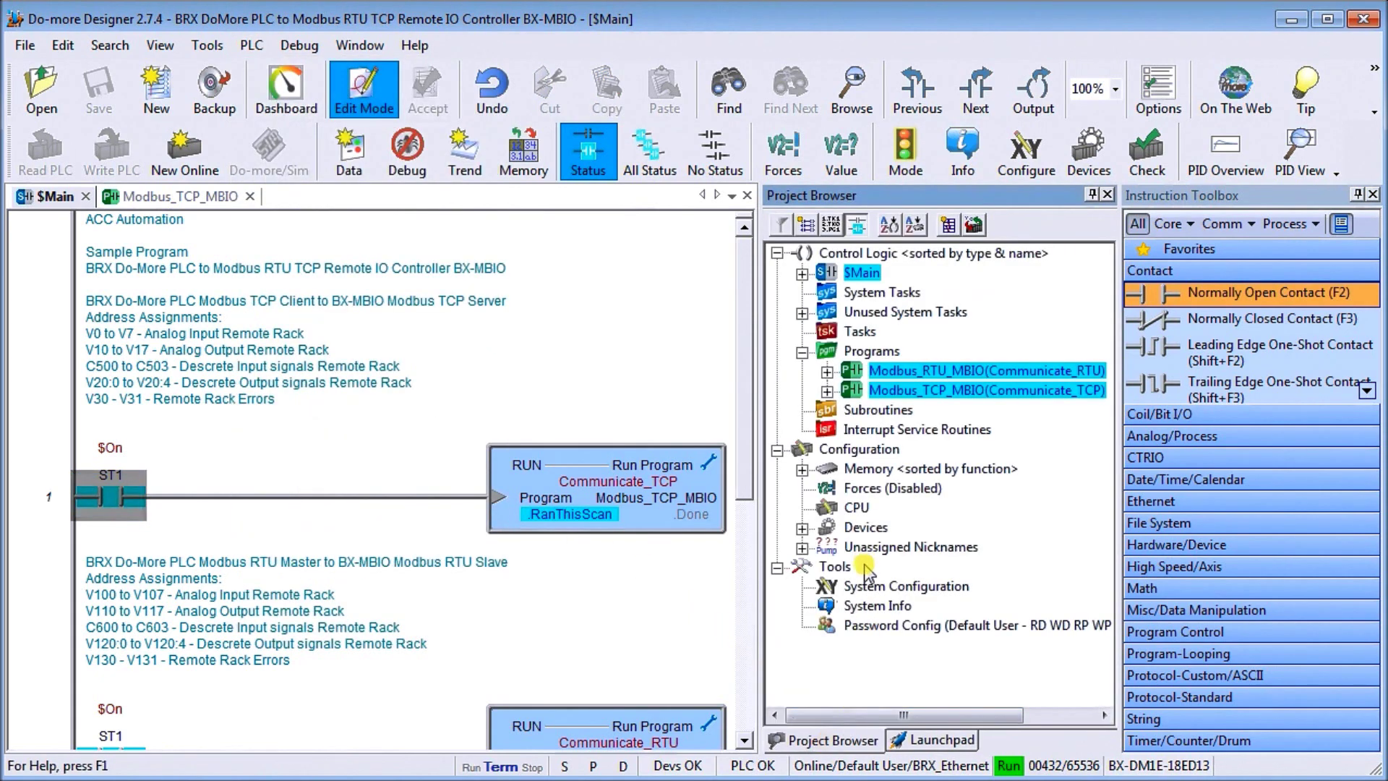
- Open System Configuration and check the PLC's IP address 192.168.1.11, closing the IP settings unchanged
double_click(864, 590)
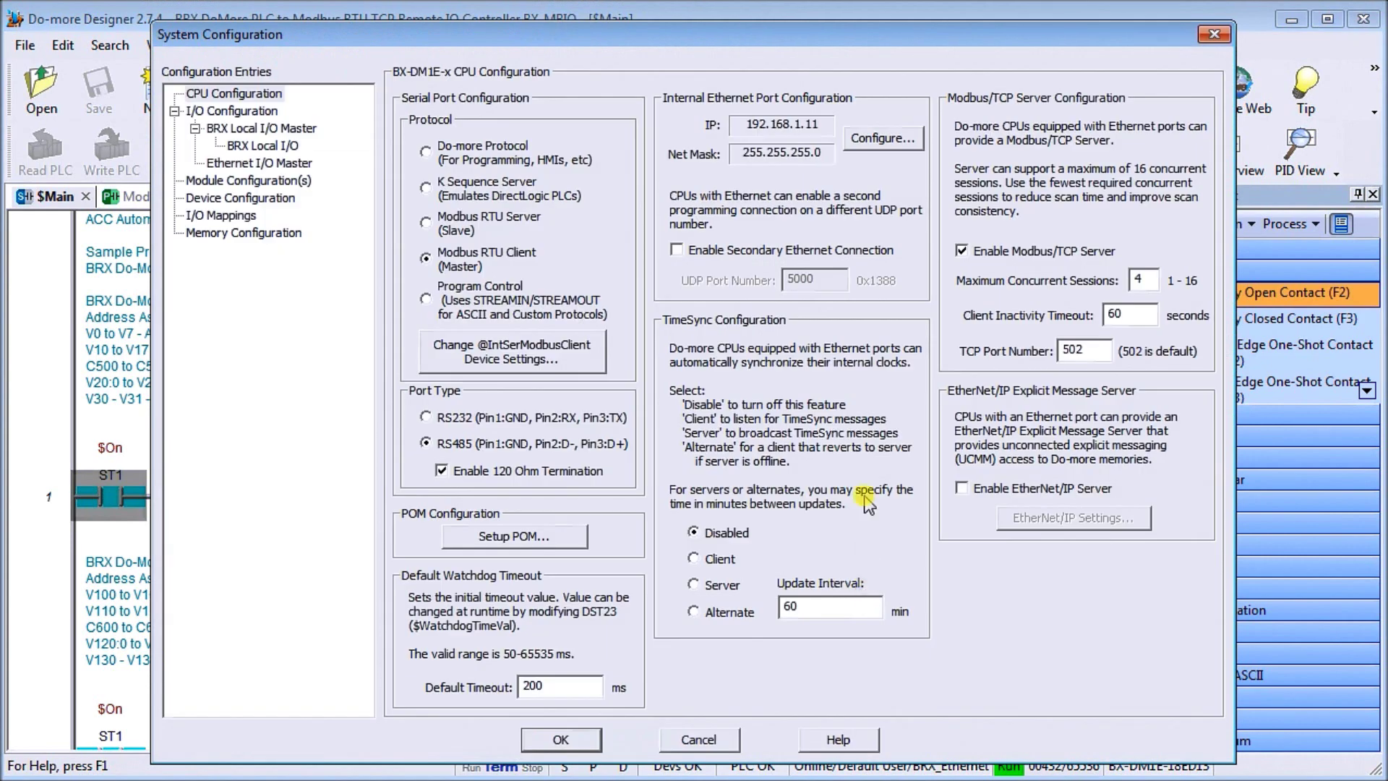
left_click_drag(725, 38, 679, 34)
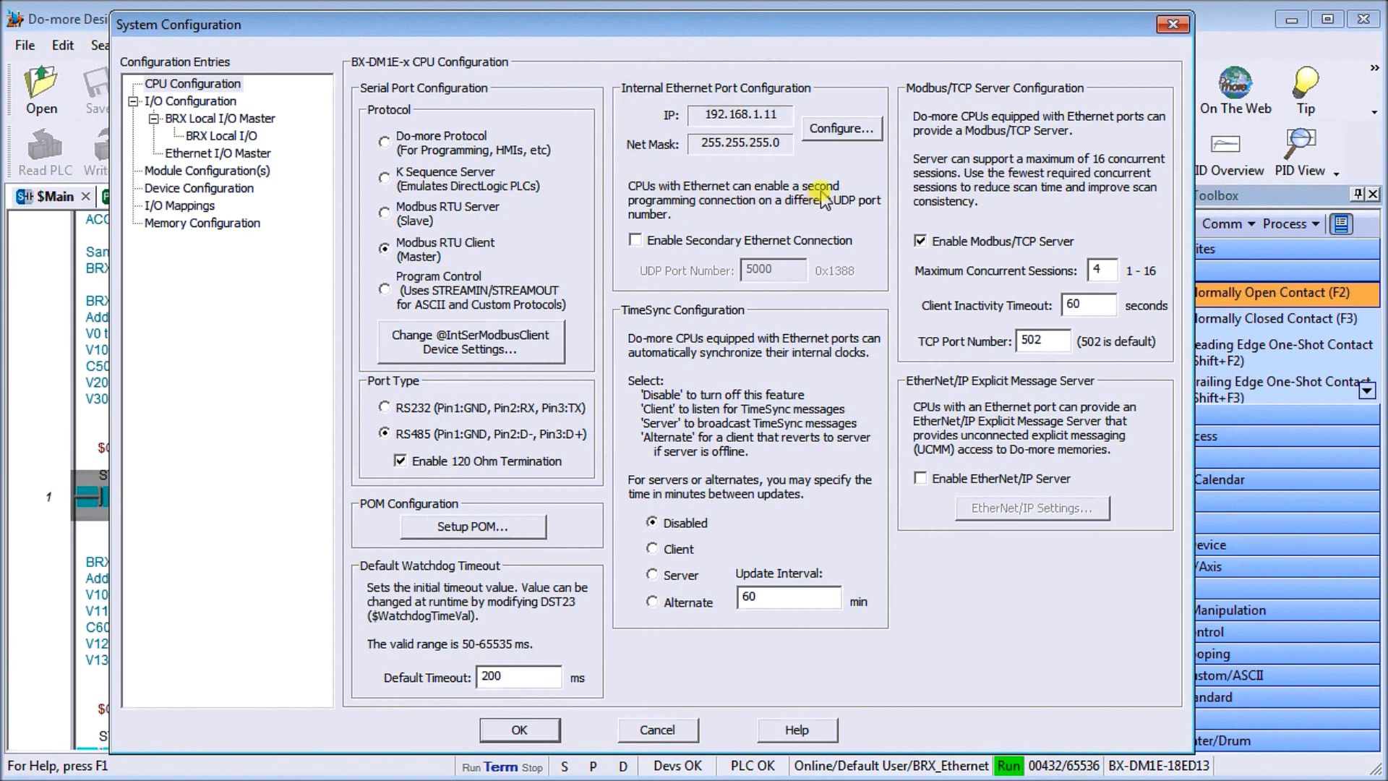
left_click(842, 130)
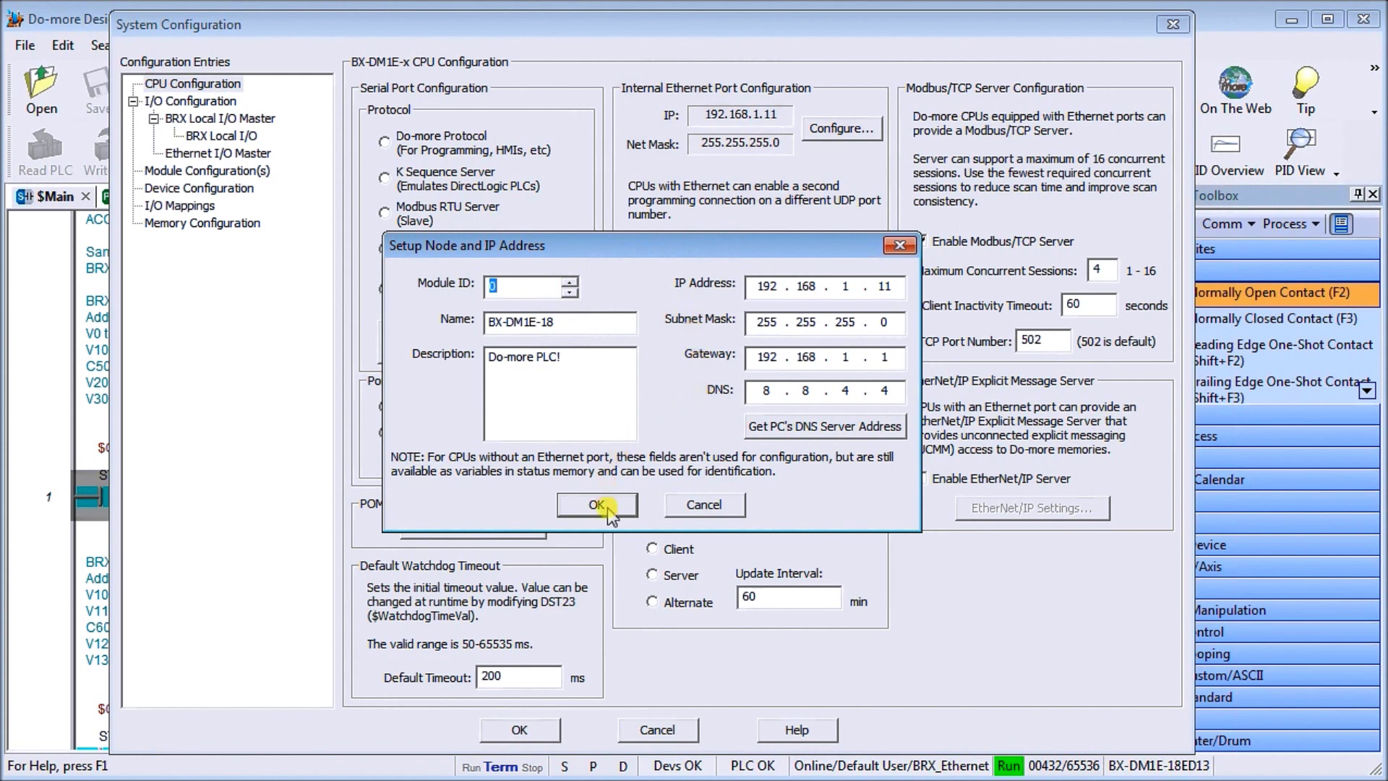
left_click(679, 506)
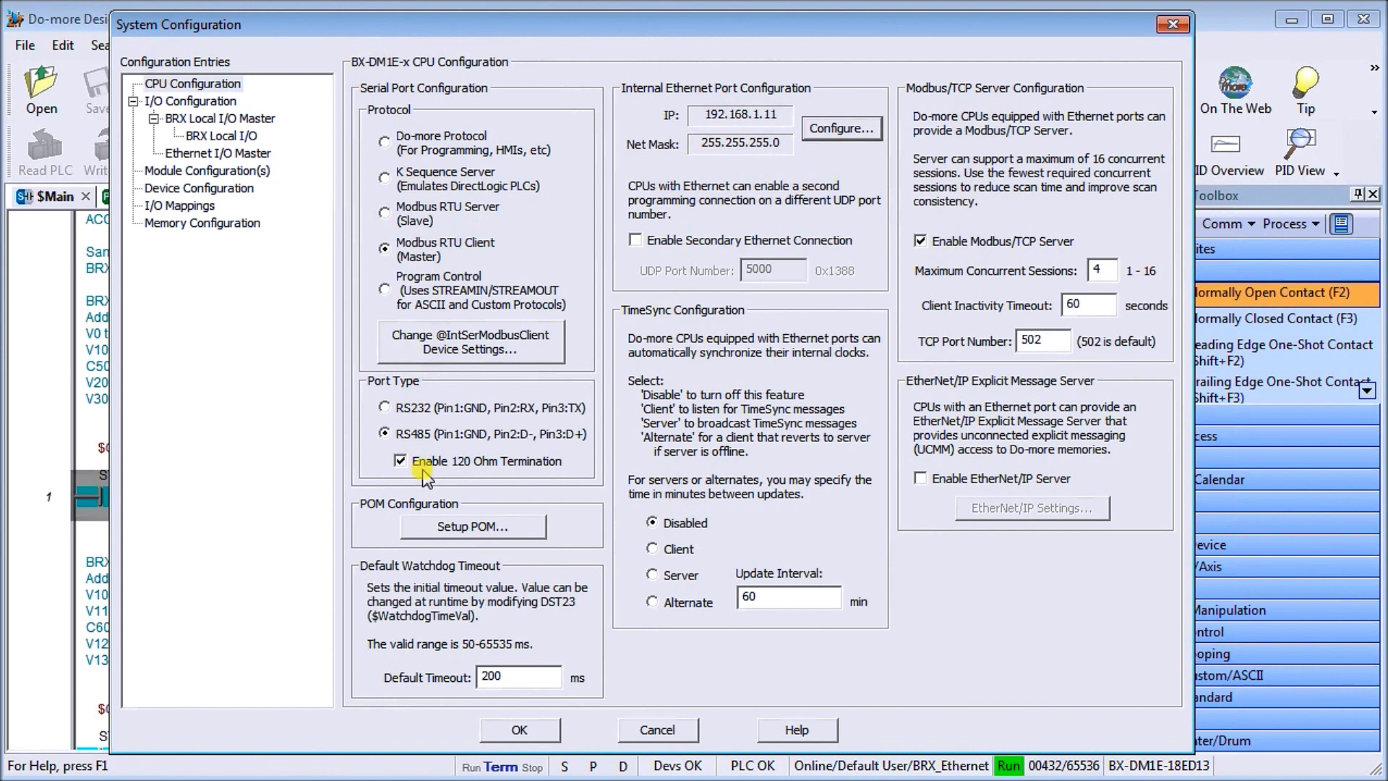
left_click(473, 352)
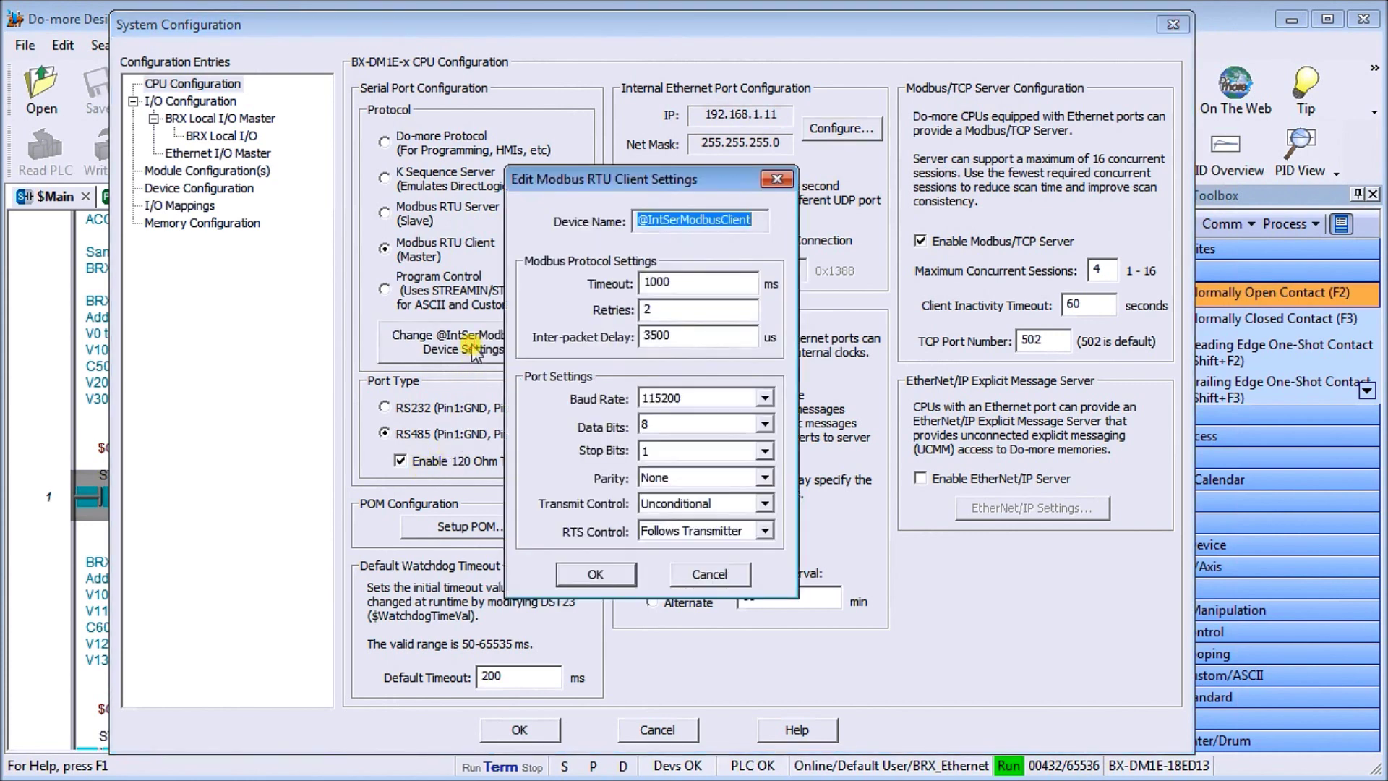
- Accept the RTU client settings and cancel out of System Configuration
left_click_drag(625, 188, 371, 152)
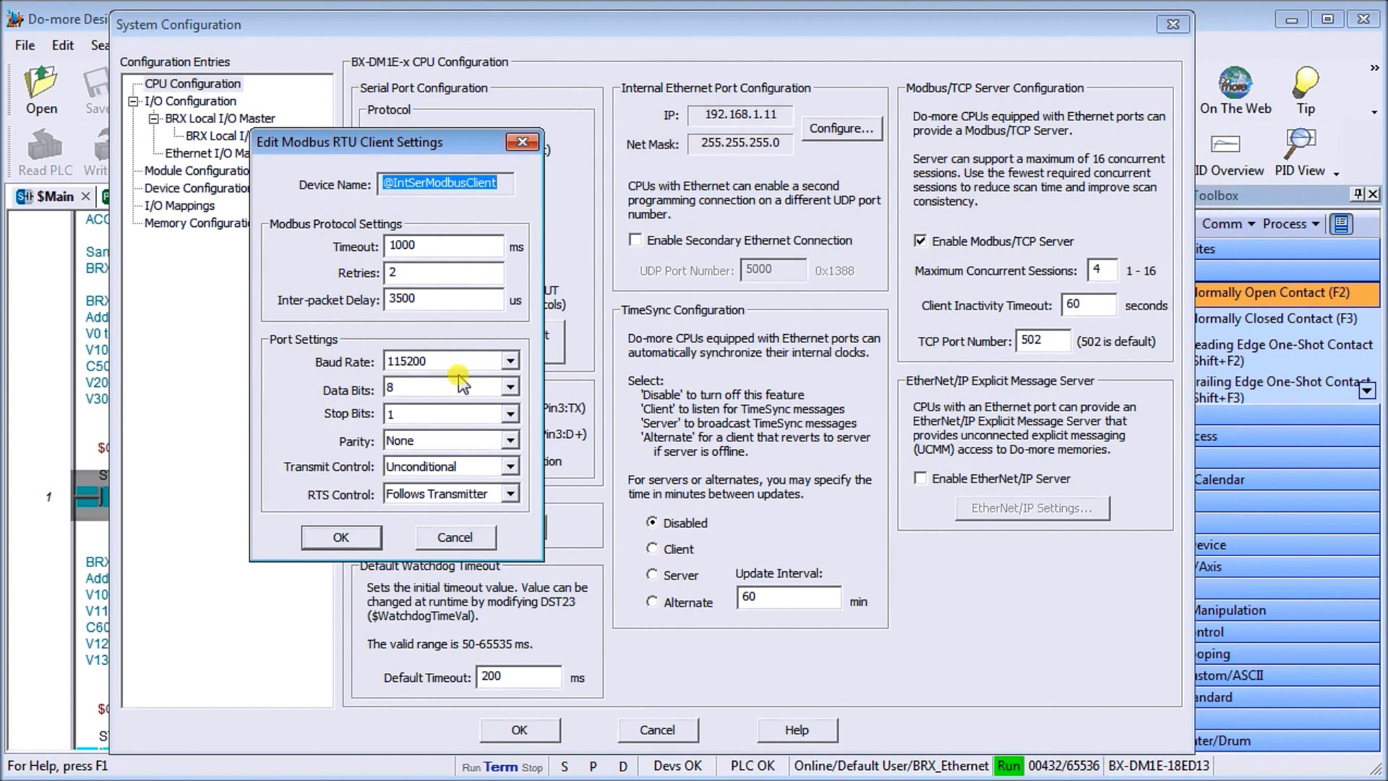
left_click(341, 537)
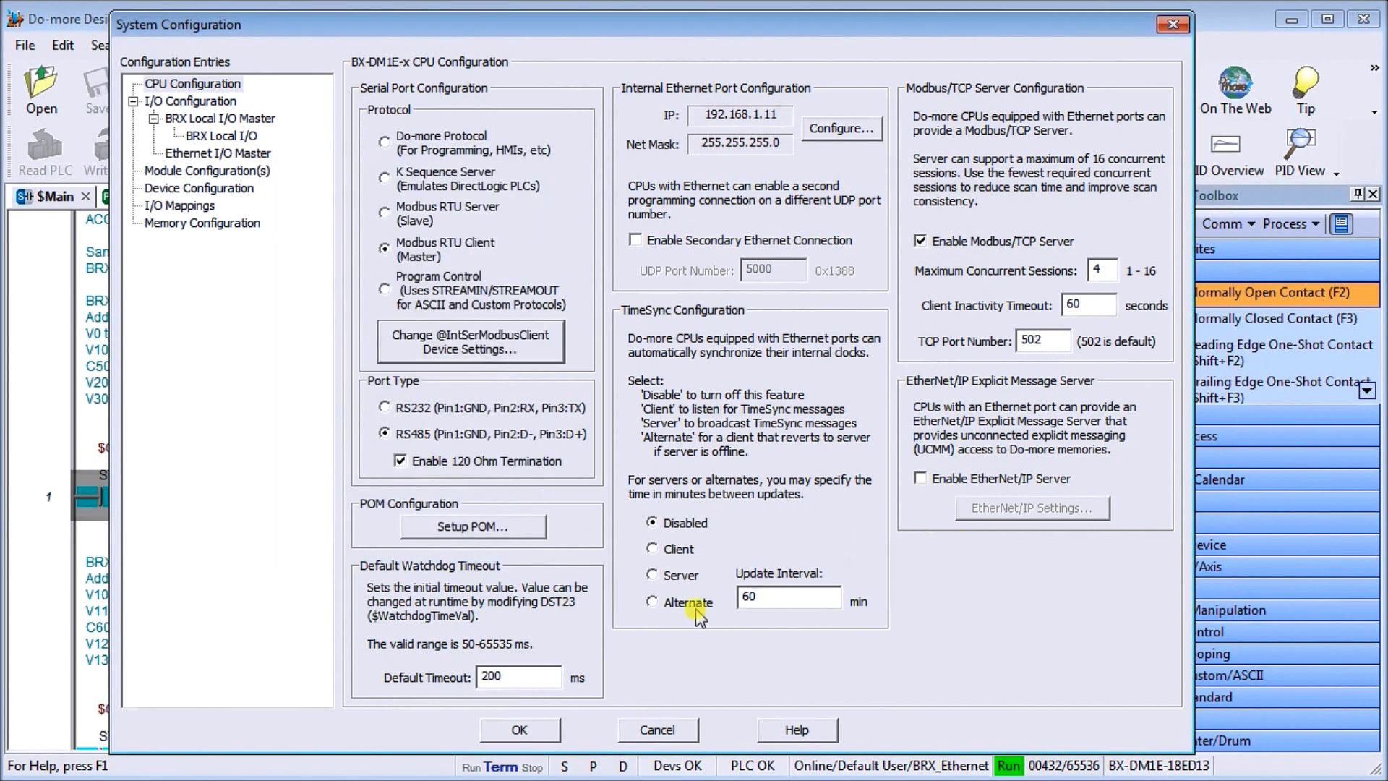
left_click(658, 730)
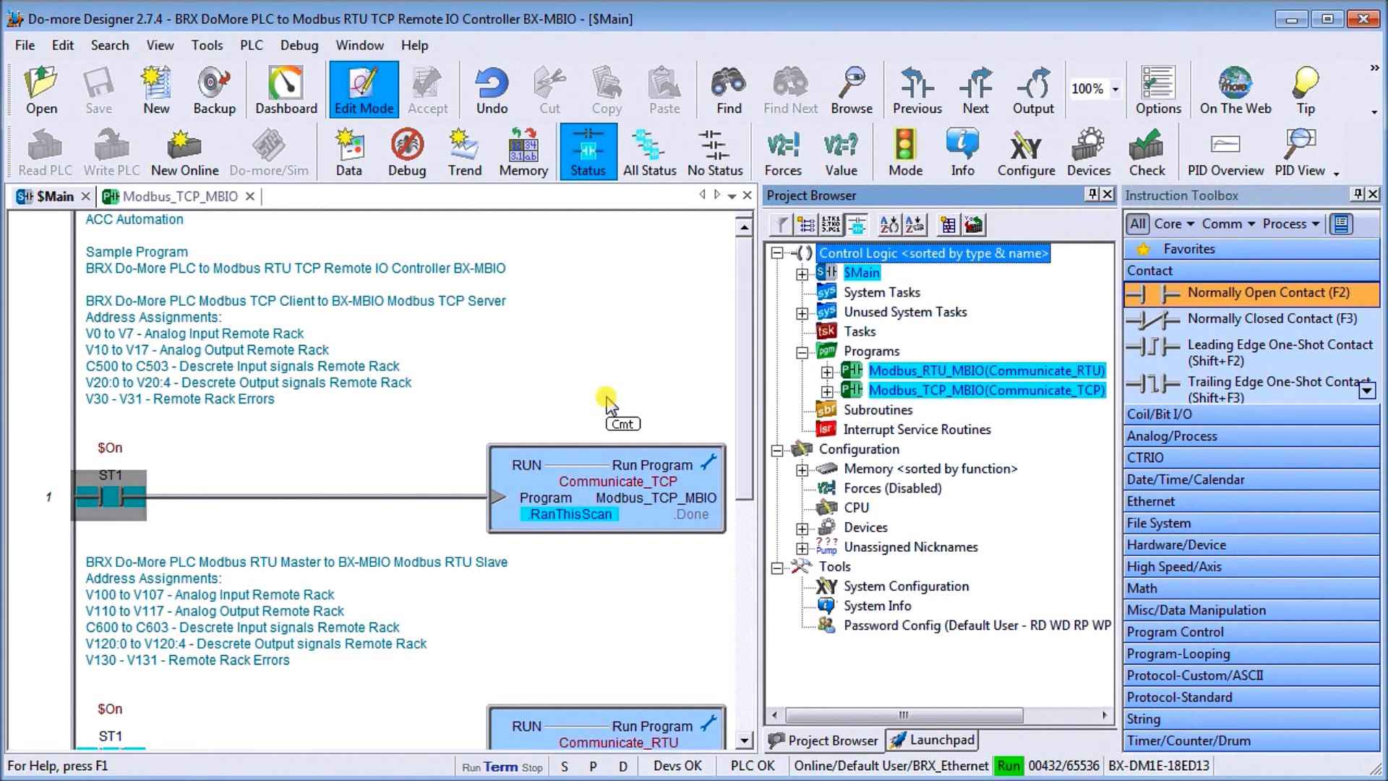
- Launch NetEdit 3 and review the BX-MBIO-M module's General settings at 192.168.1.135 without changes
left_click(917, 741)
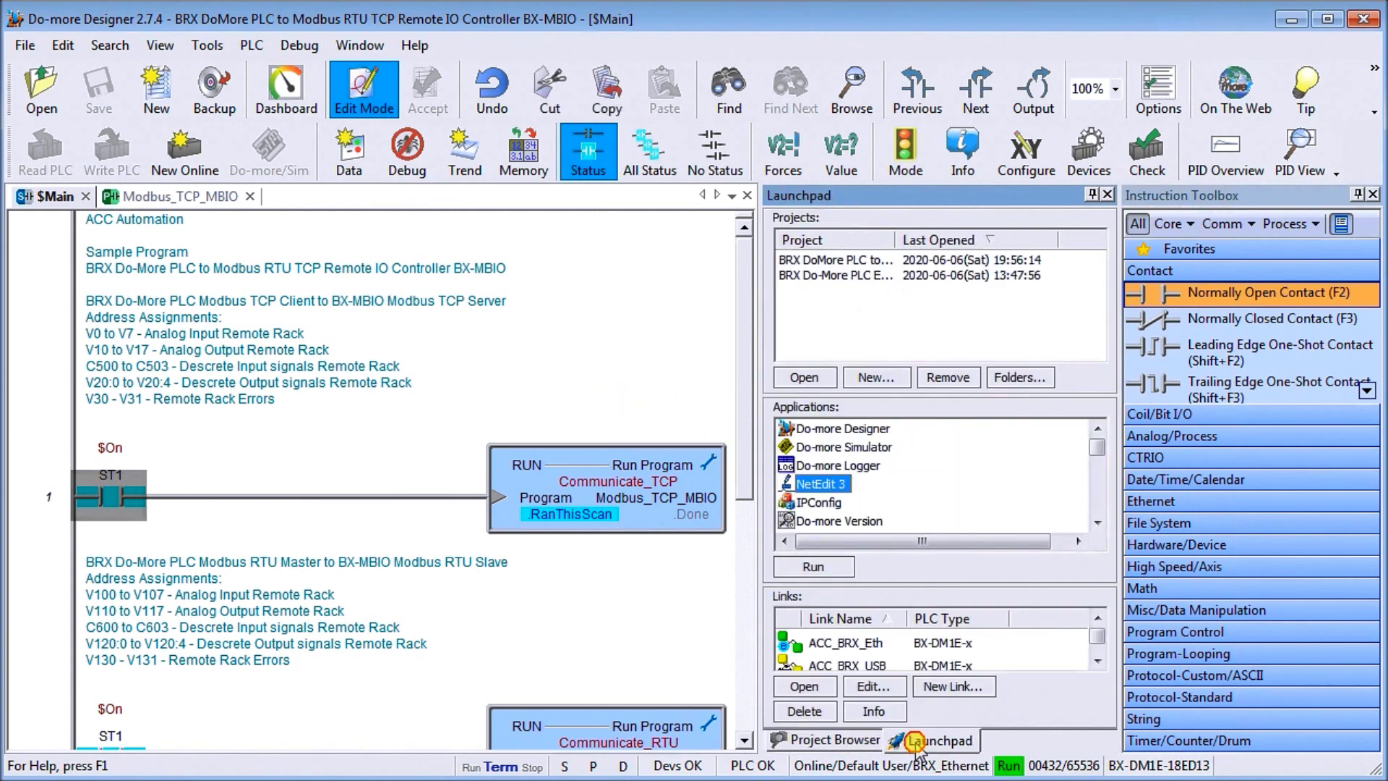
double_click(822, 493)
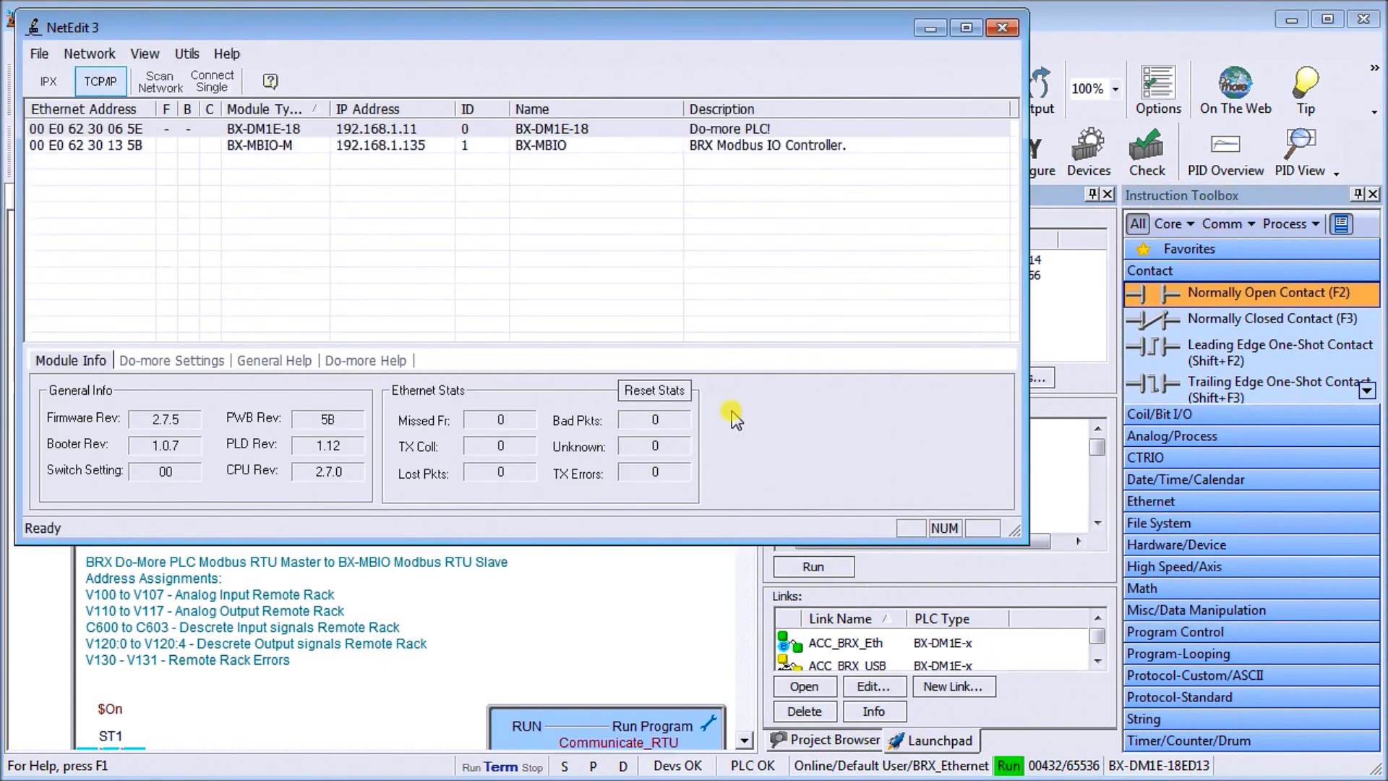
left_click(254, 148)
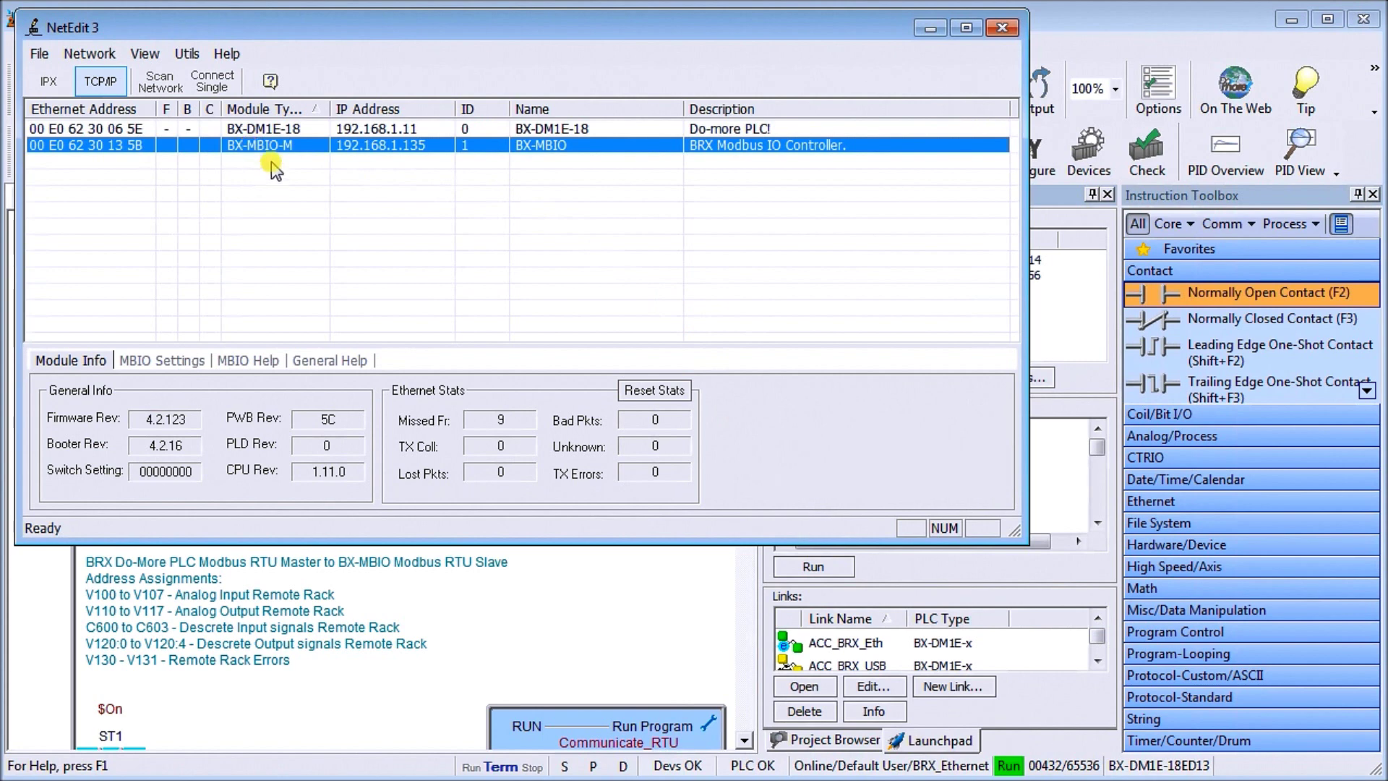
left_click(173, 361)
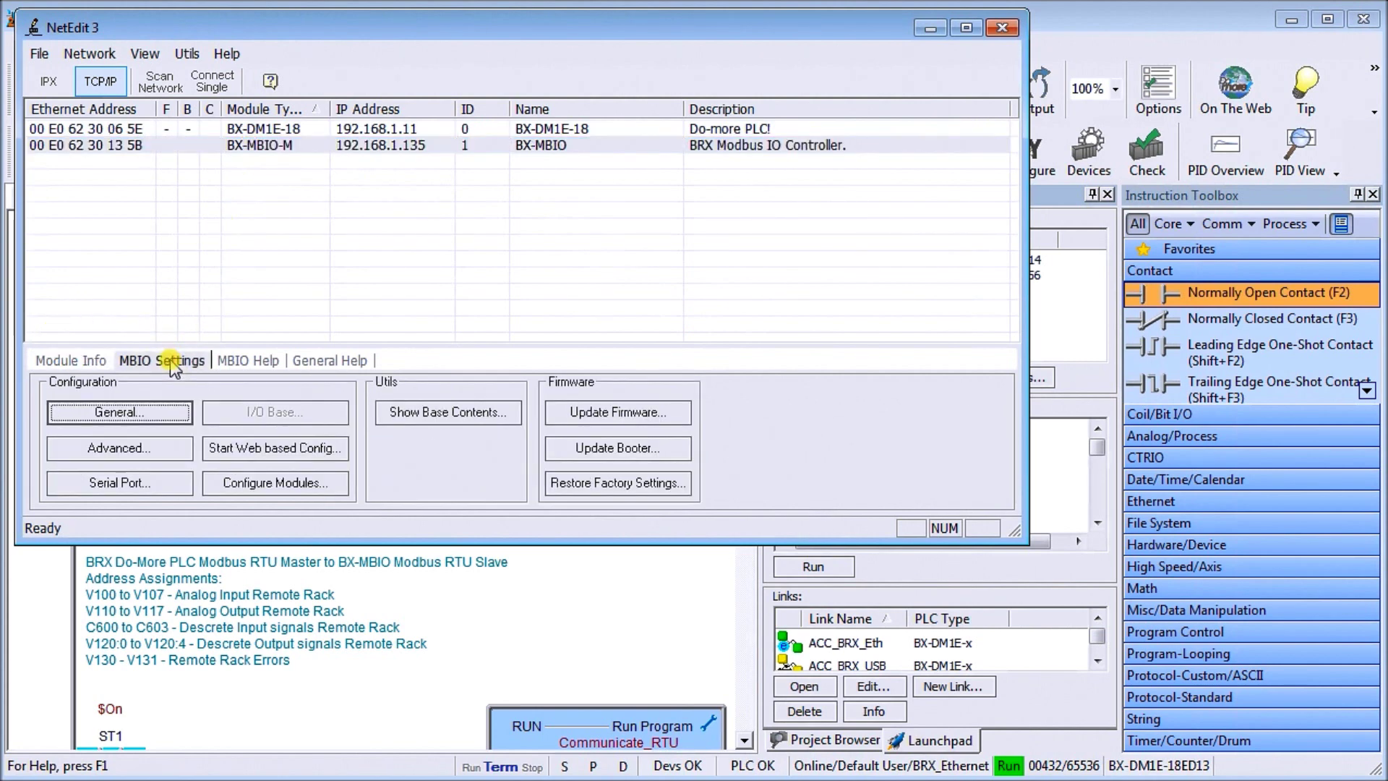
left_click(150, 414)
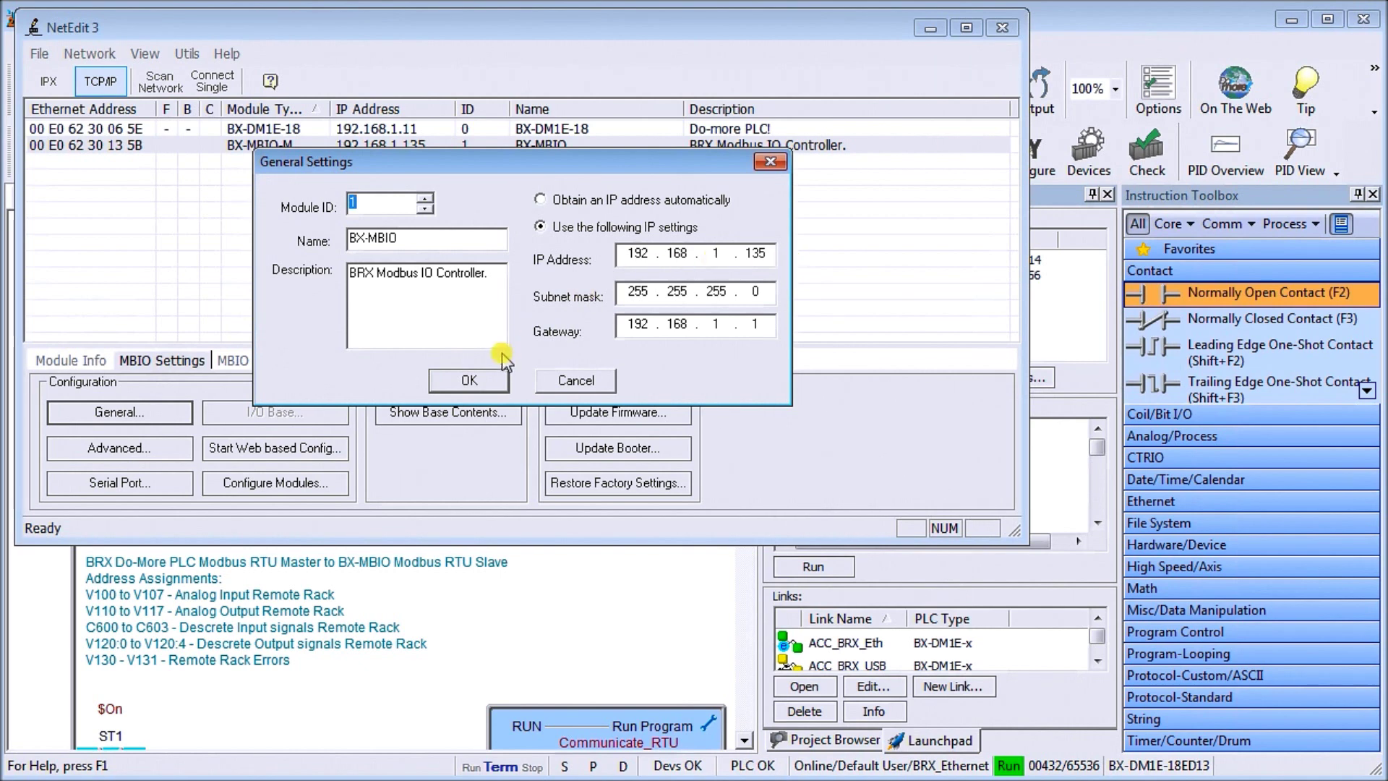
left_click(571, 383)
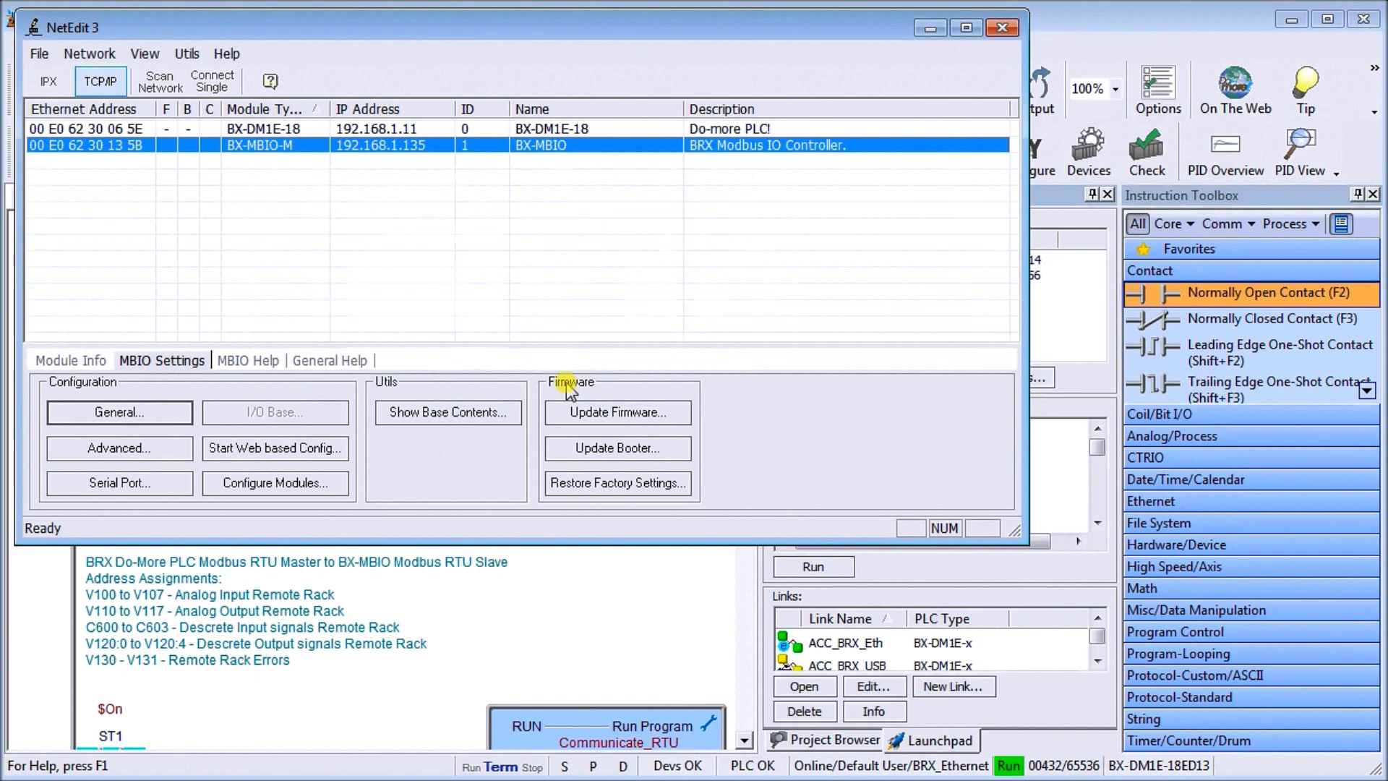
left_click(122, 484)
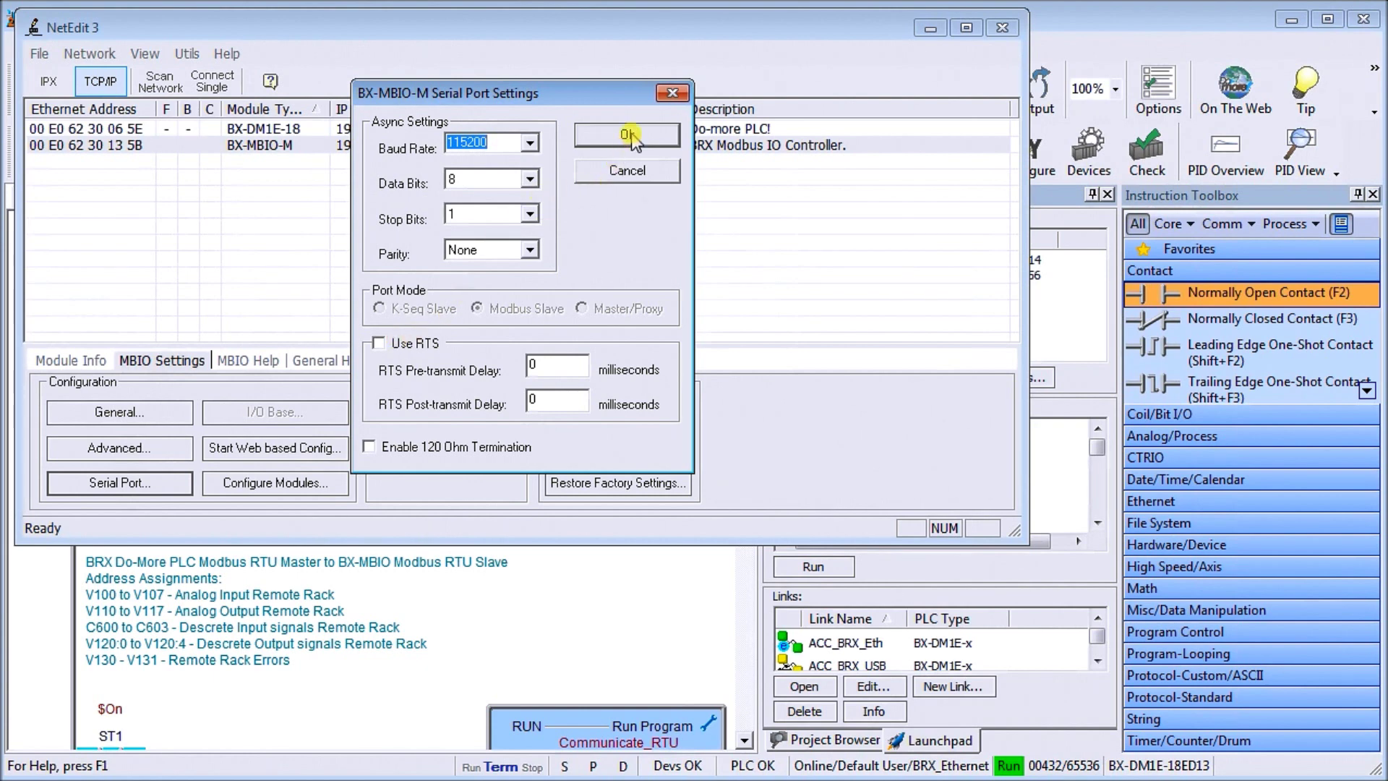
left_click(630, 174)
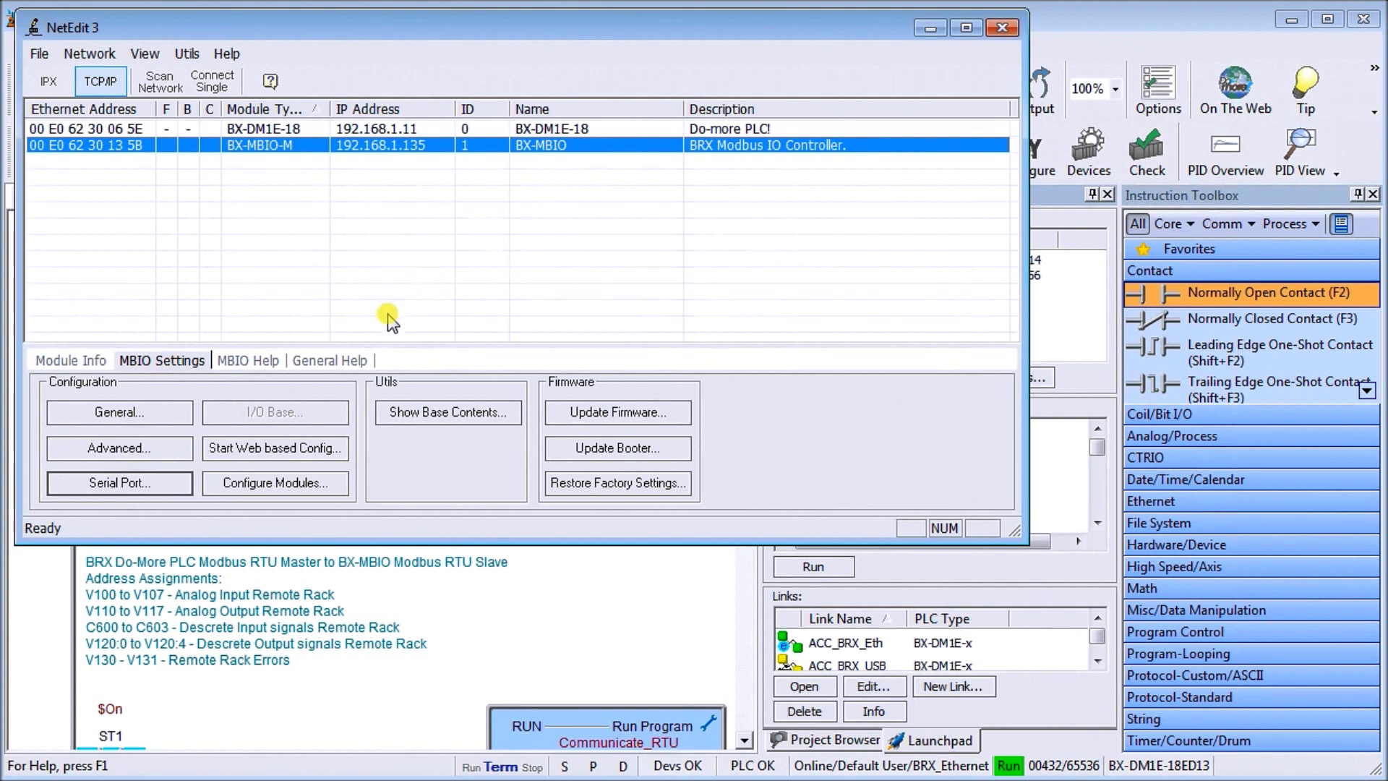
left_click(277, 449)
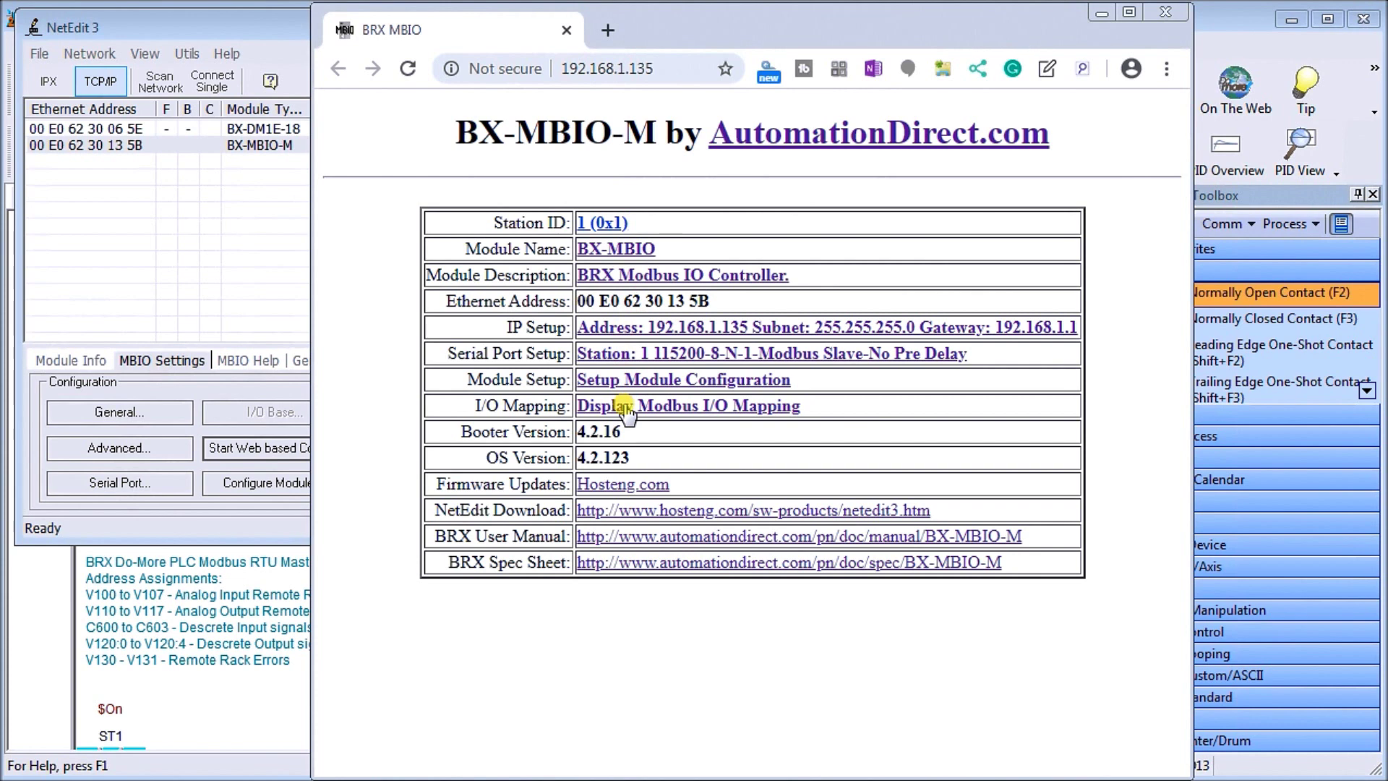
- Display the BX-MBIO Modbus I/O Mapping page and move its window left to reveal Do-more Designer
left_click(625, 409)
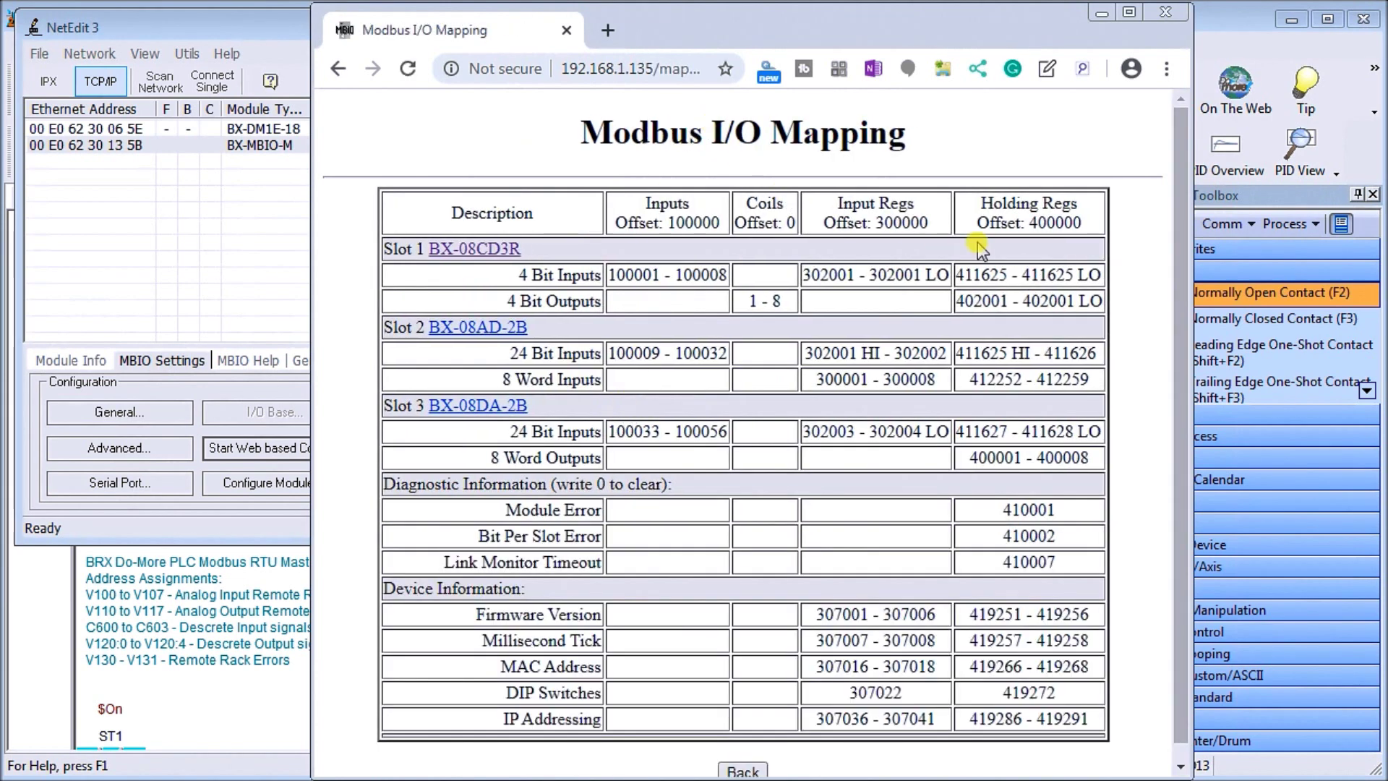
left_click_drag(1177, 281, 1178, 298)
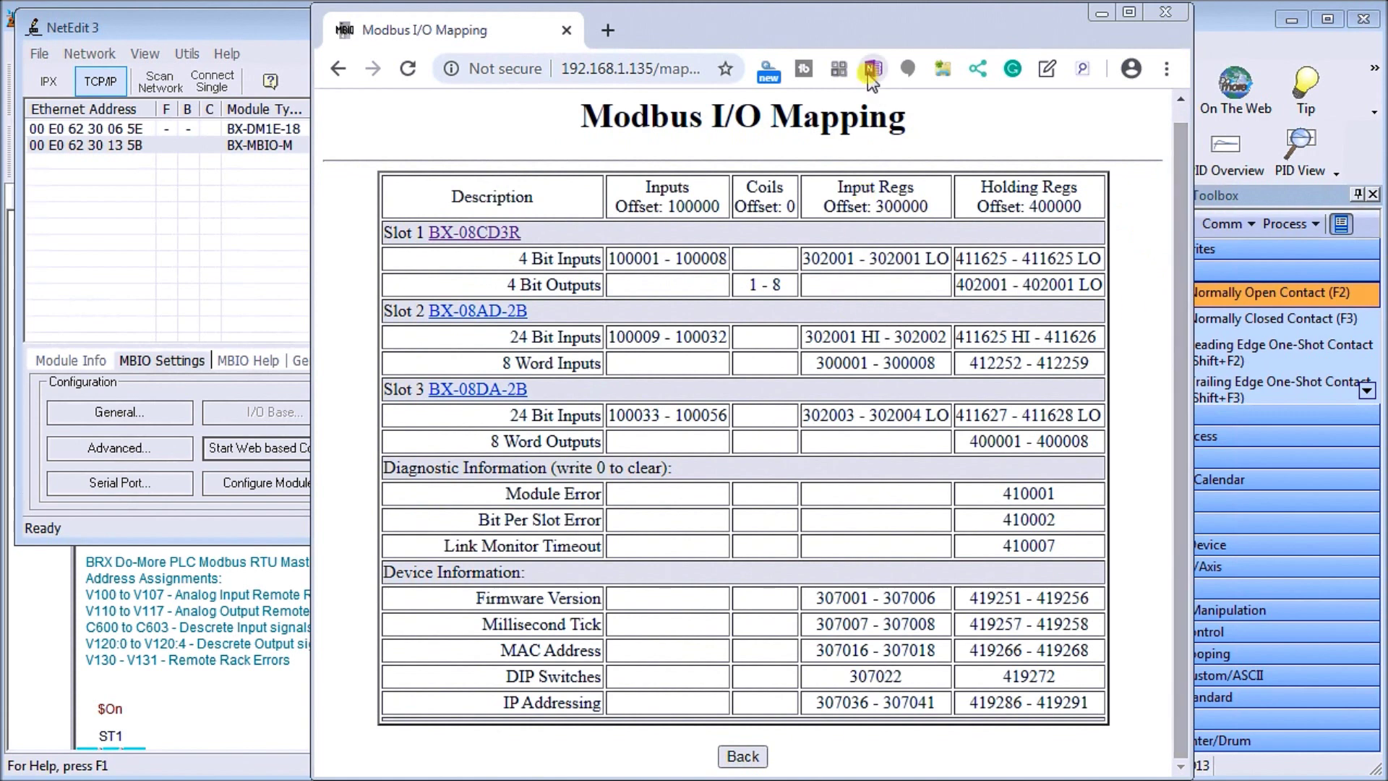
left_click(820, 27)
left_click_drag(685, 29, 511, 29)
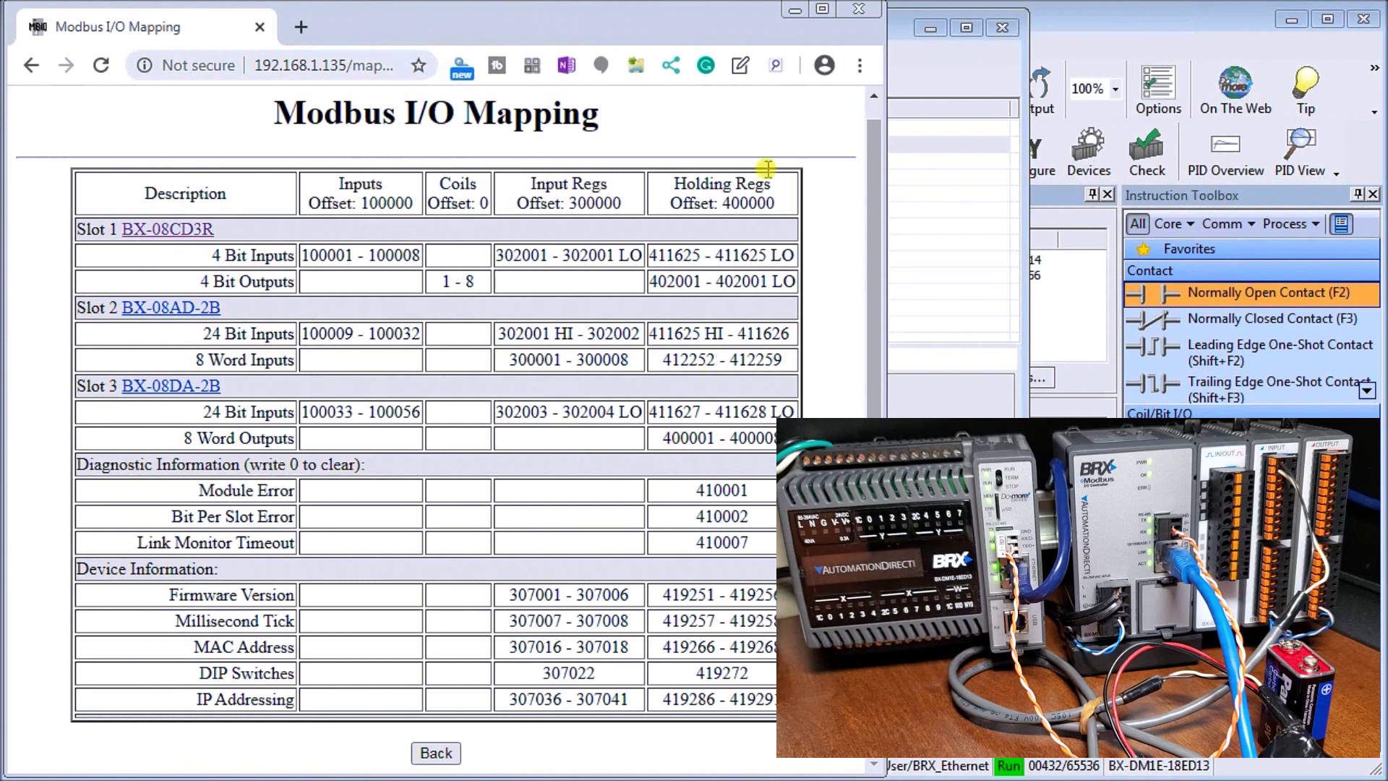
- Close the mapping page and NetEdit 3, then open Modbus_TCP_MBIO from the control logic tree
left_click(858, 11)
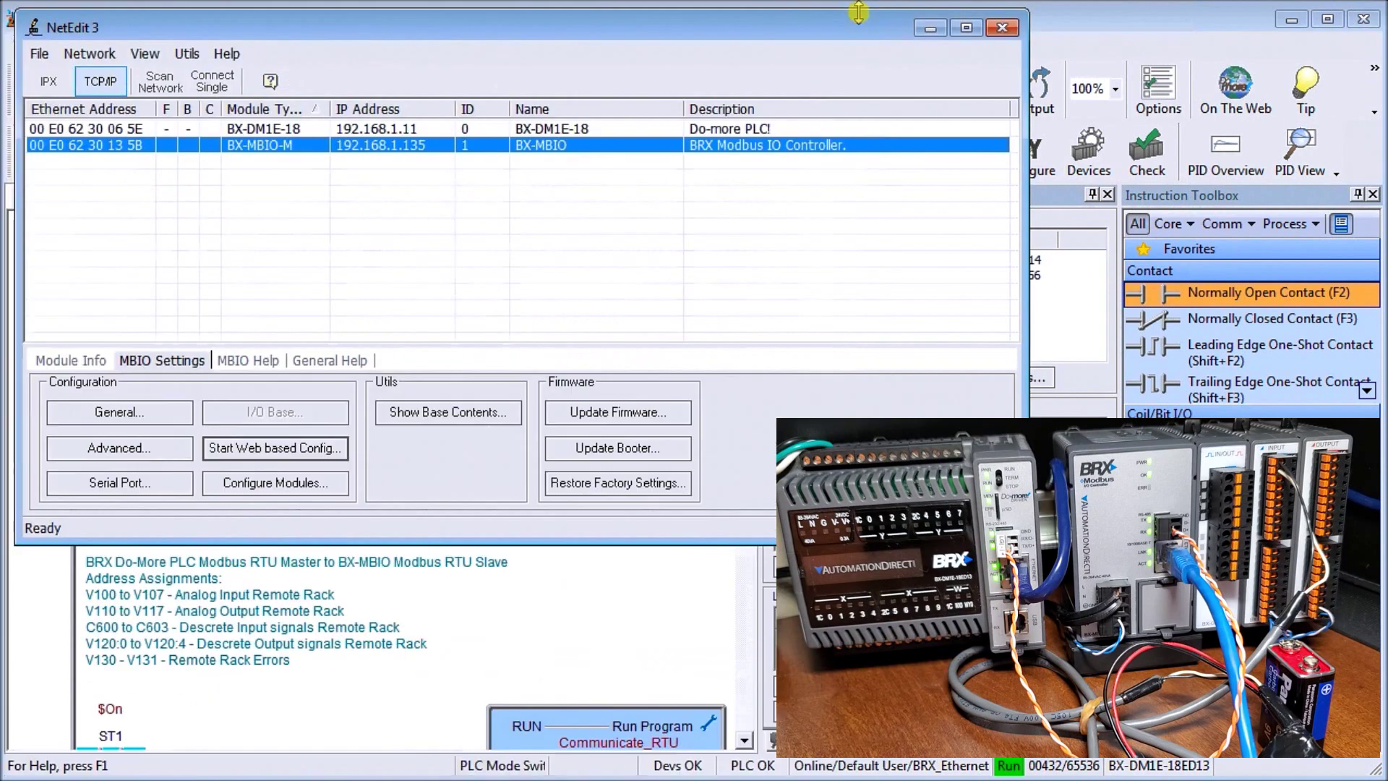
left_click(995, 27)
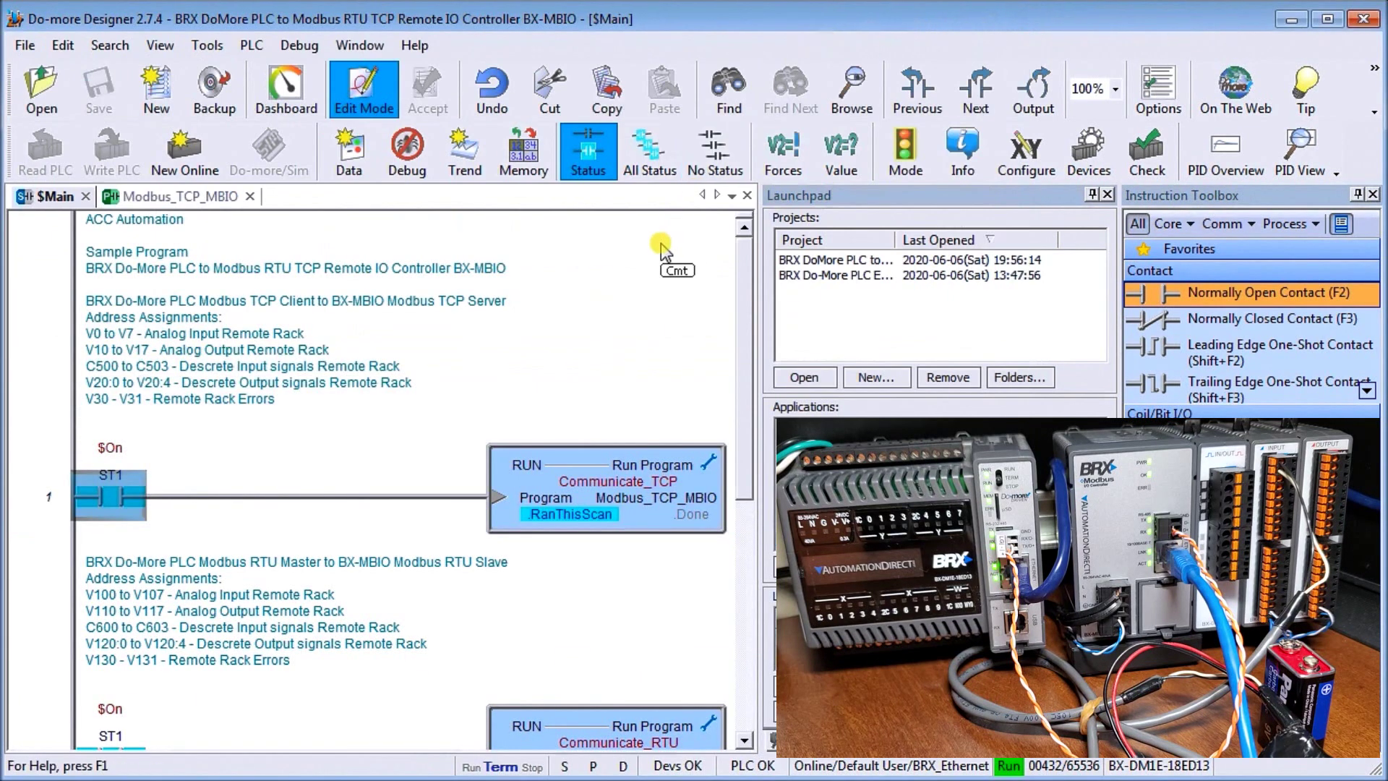
left_click(795, 346)
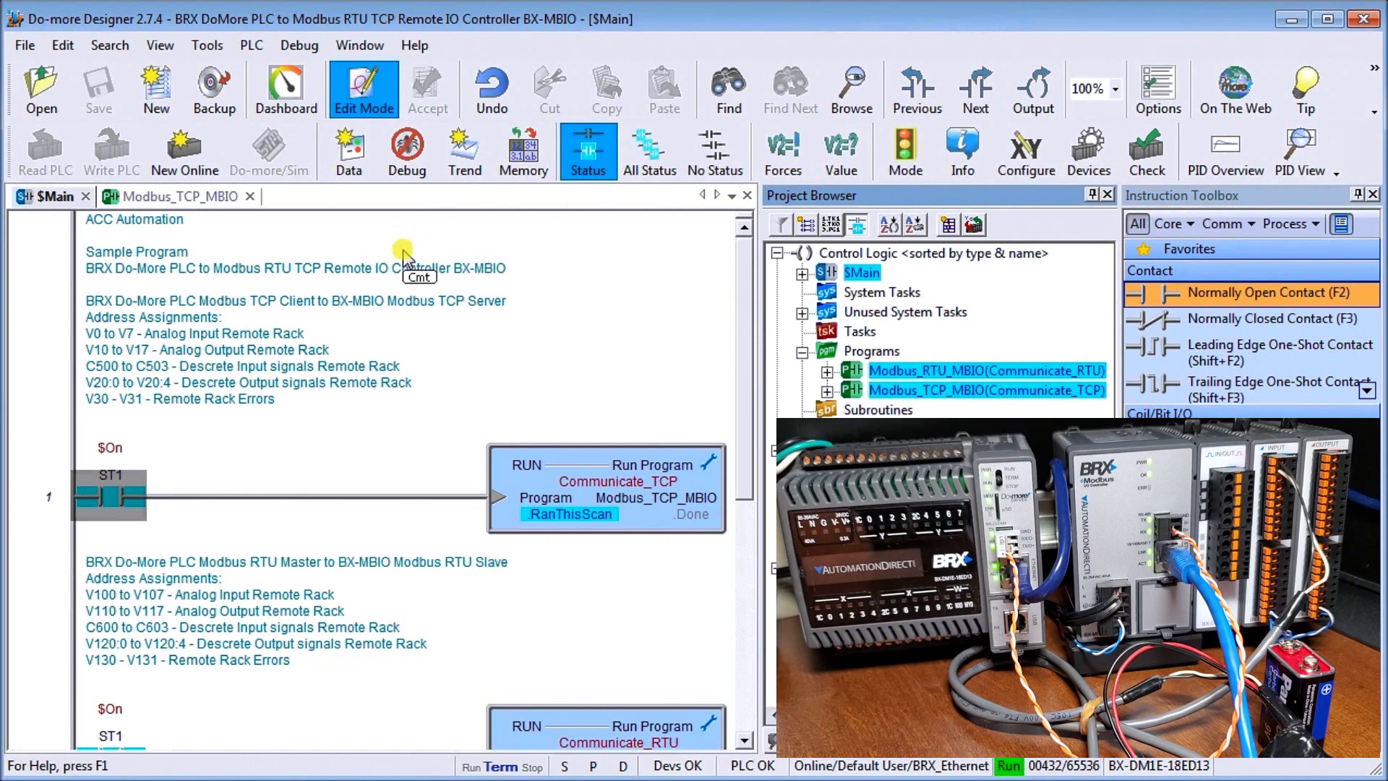
left_click(862, 273)
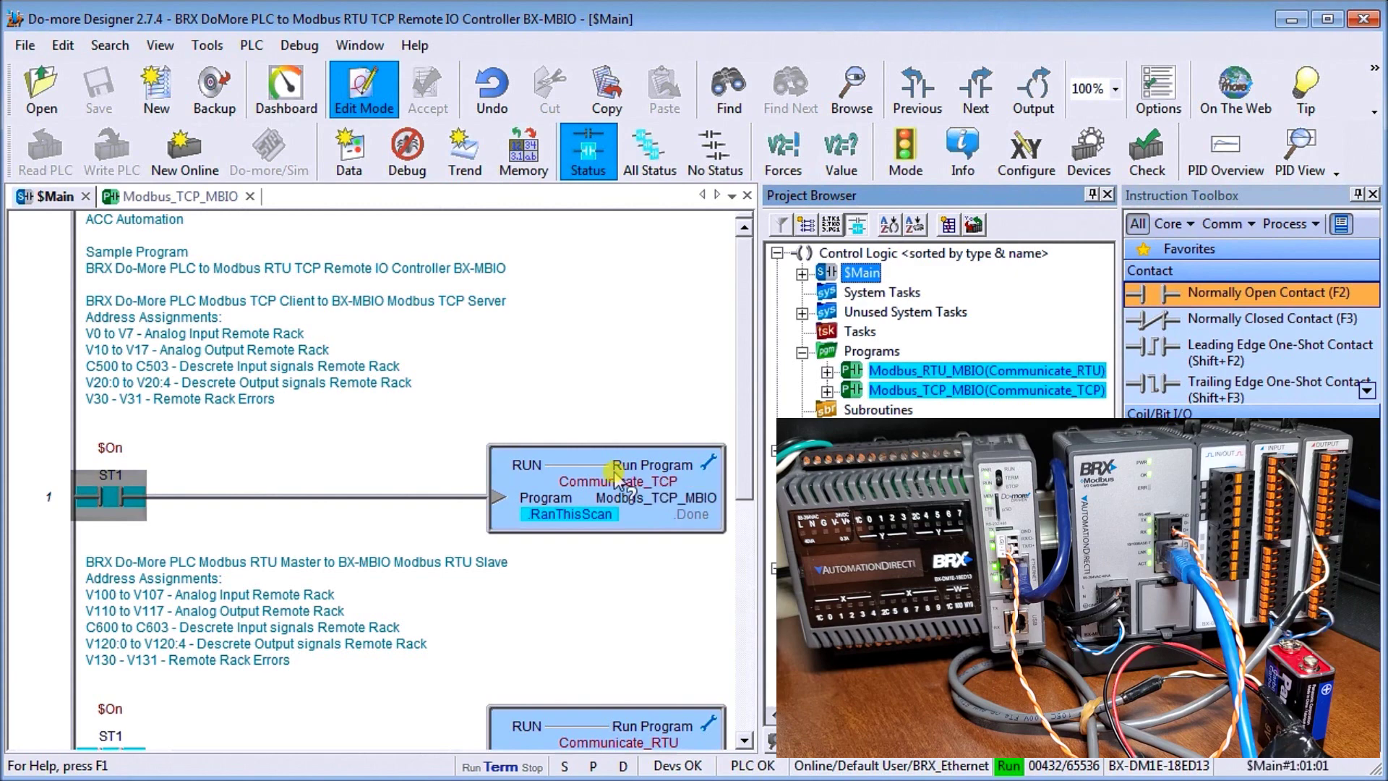
double_click(947, 390)
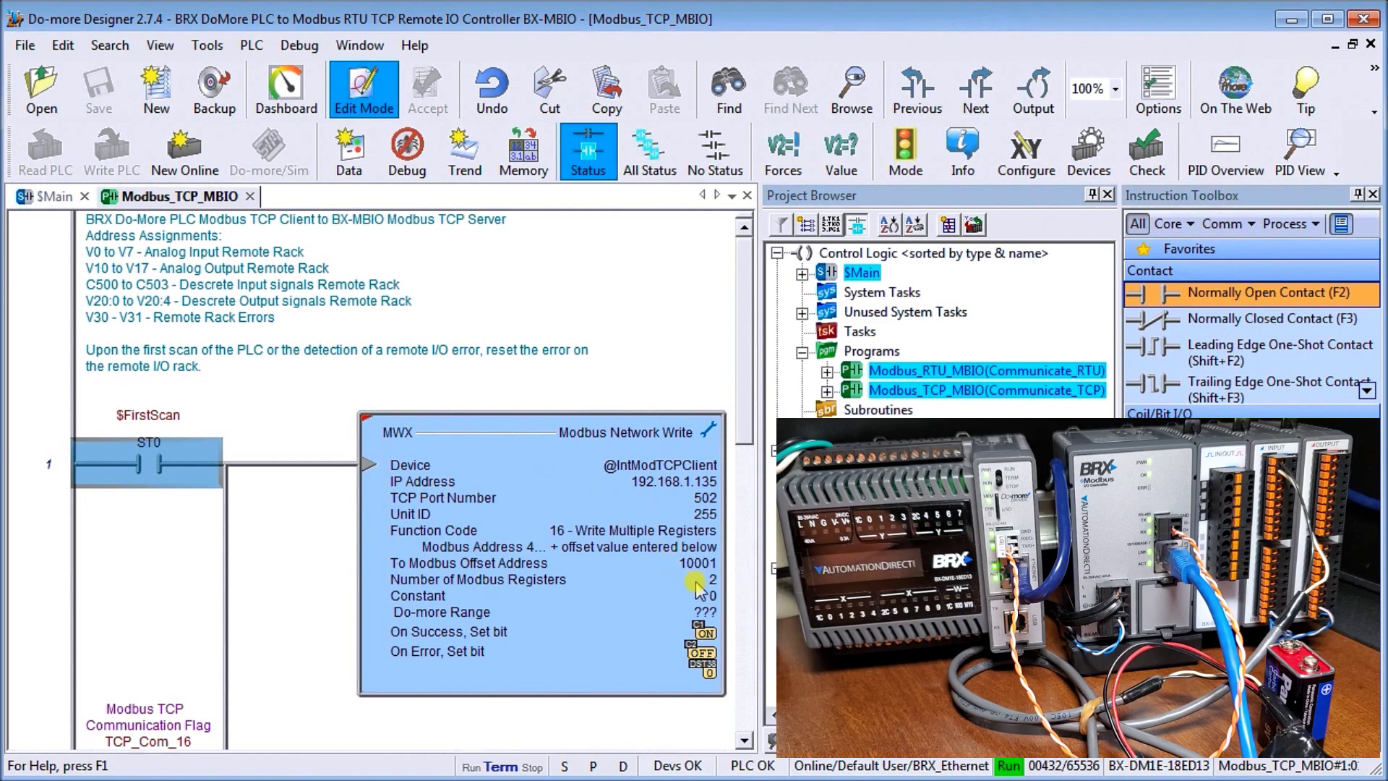
- Inspect the first-scan MWX write to 192.168.1.135 (offset 10001, 2 registers), then close it
double_click(533, 480)
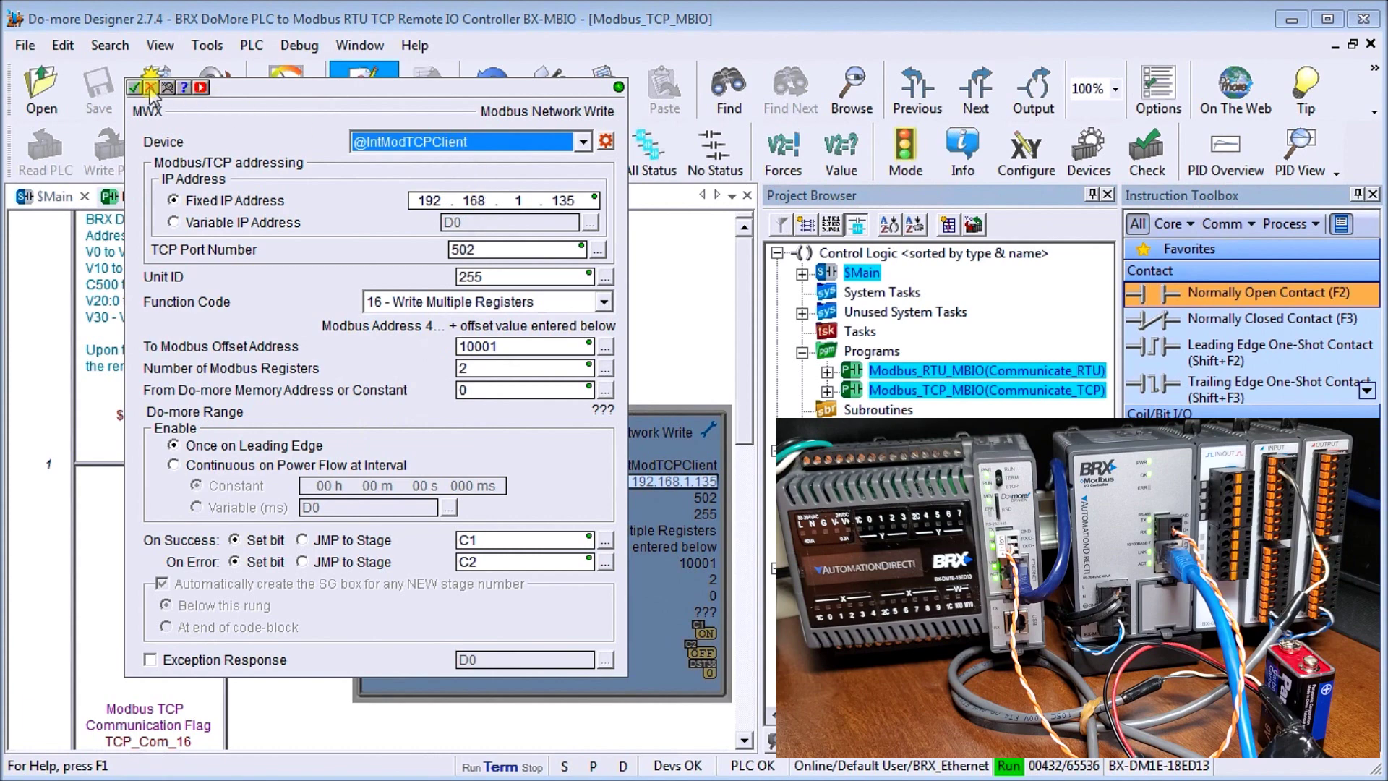
left_click(150, 88)
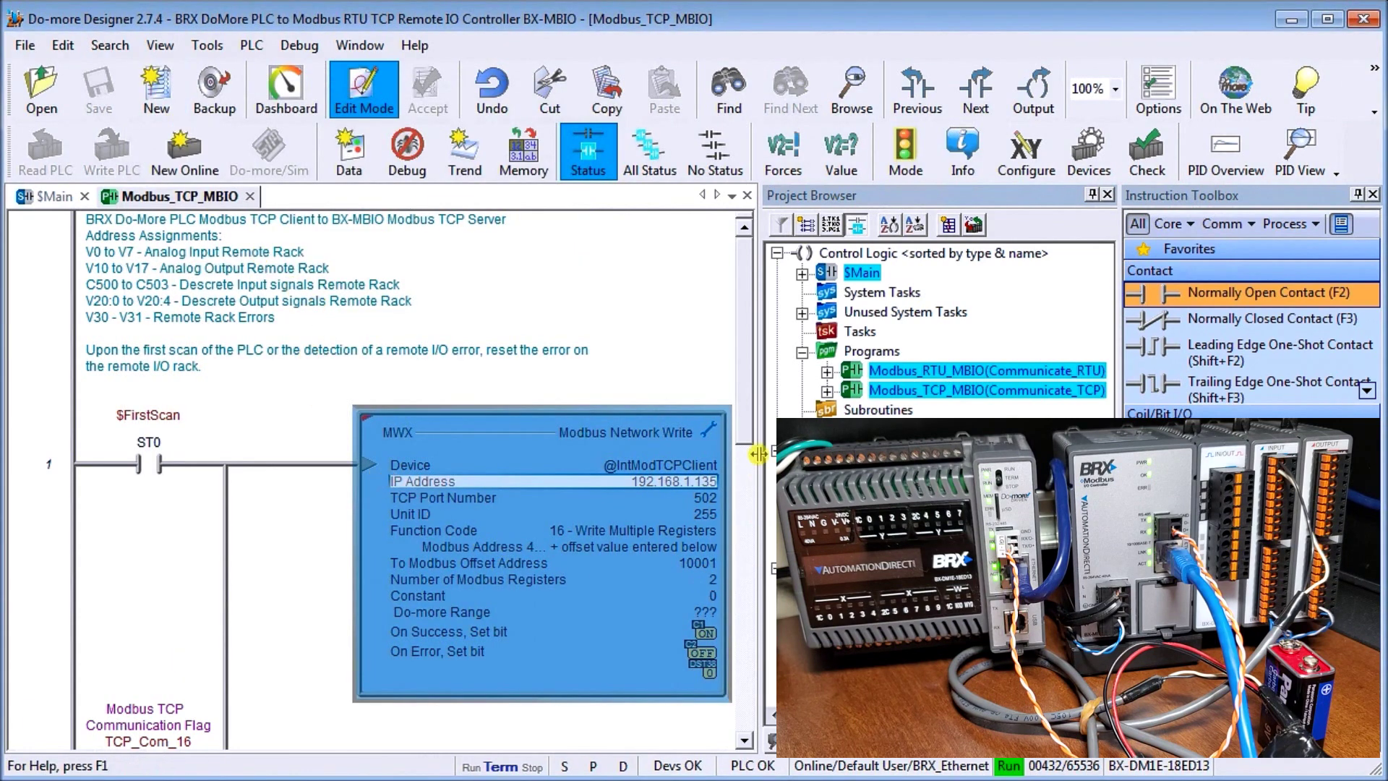
- Scroll past rung 2's timeout write to rung 3's MRX reading 8 analog input registers
left_click(745, 741)
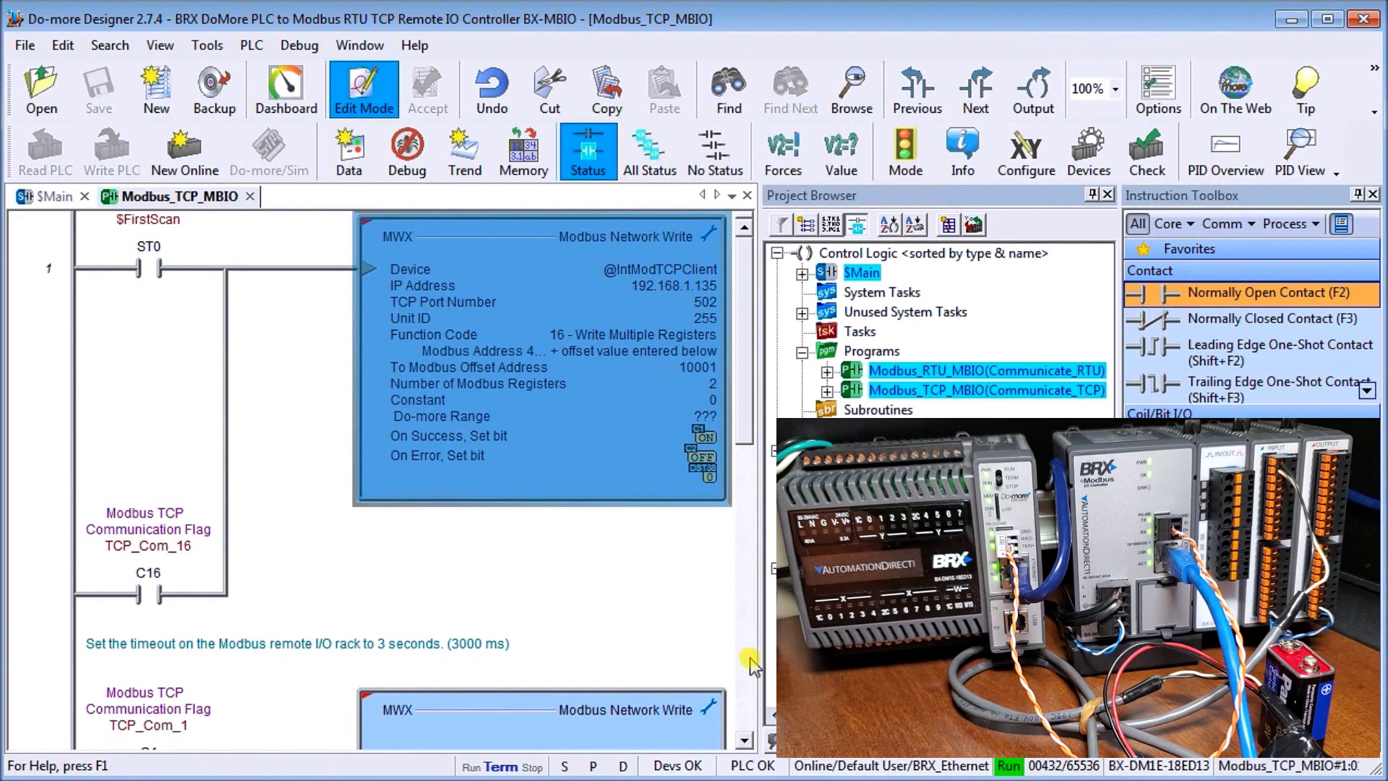
left_click(743, 741)
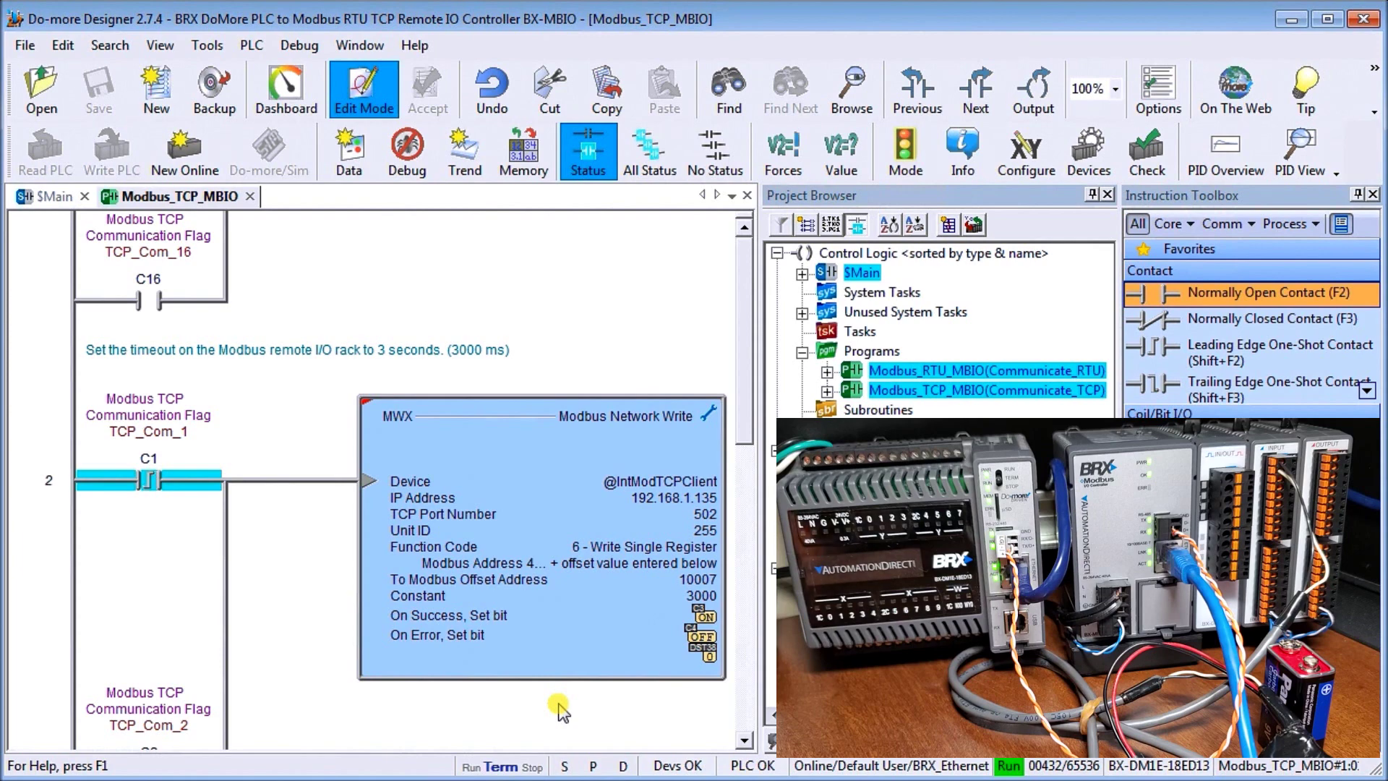
left_click(744, 740)
left_click(744, 740)
left_click(744, 740)
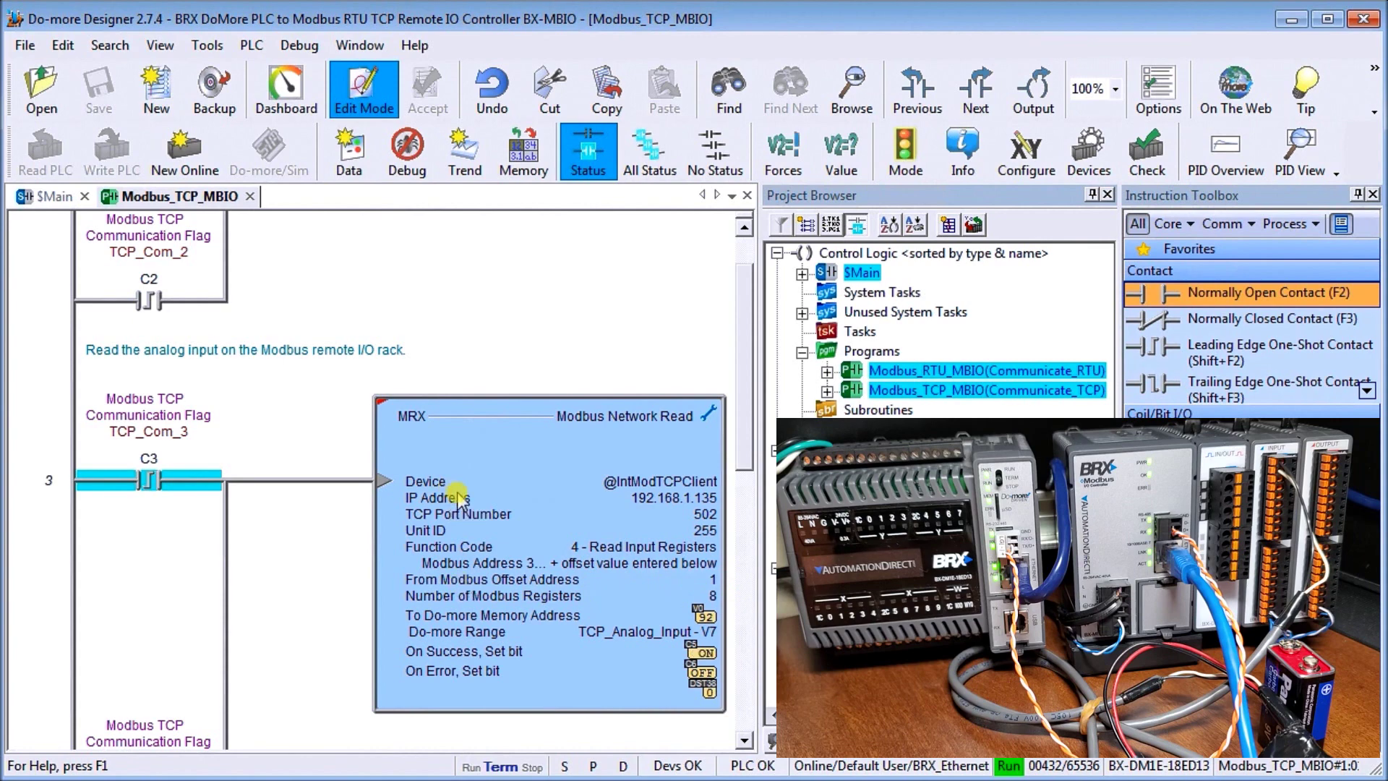
- Scroll past rung 4's analog output MWX to rung 5's MRX reading 4 discrete inputs
left_click(745, 739)
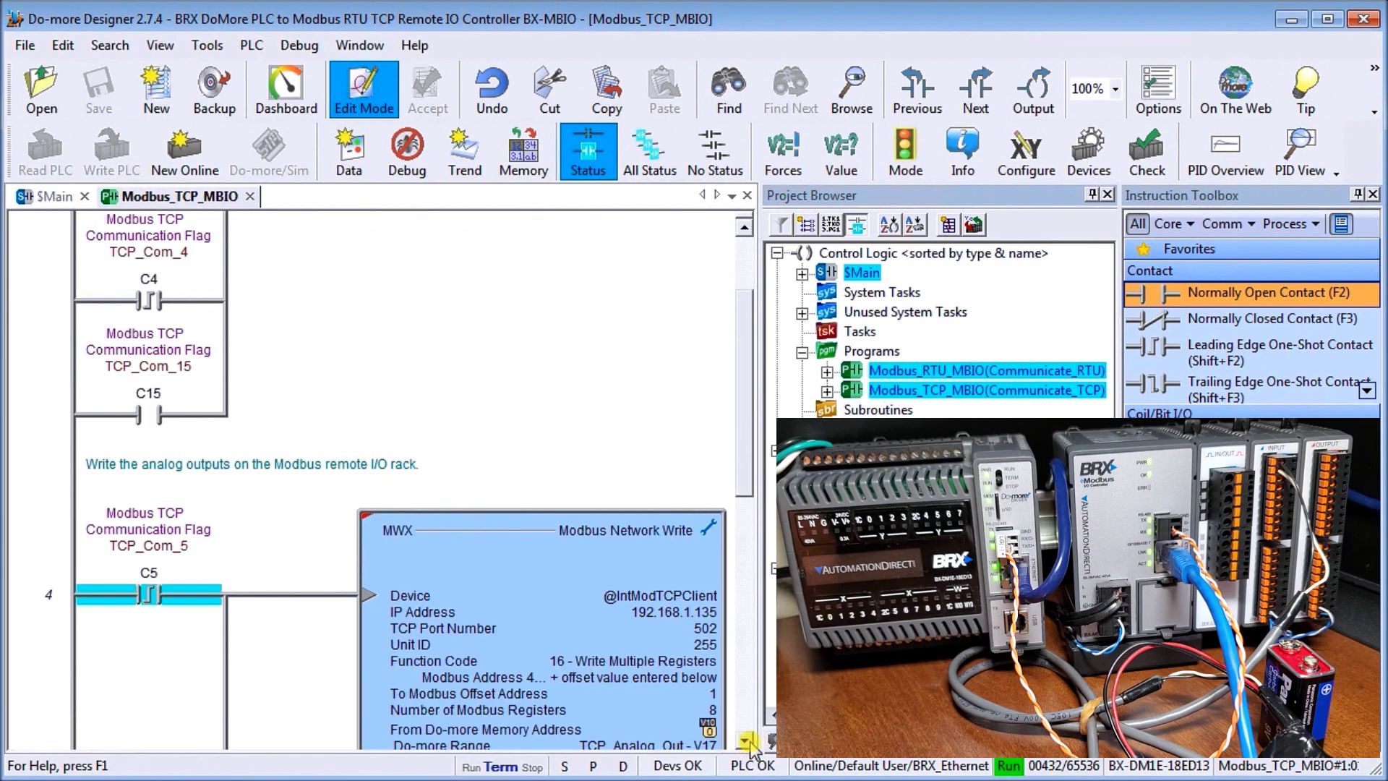
left_click(744, 740)
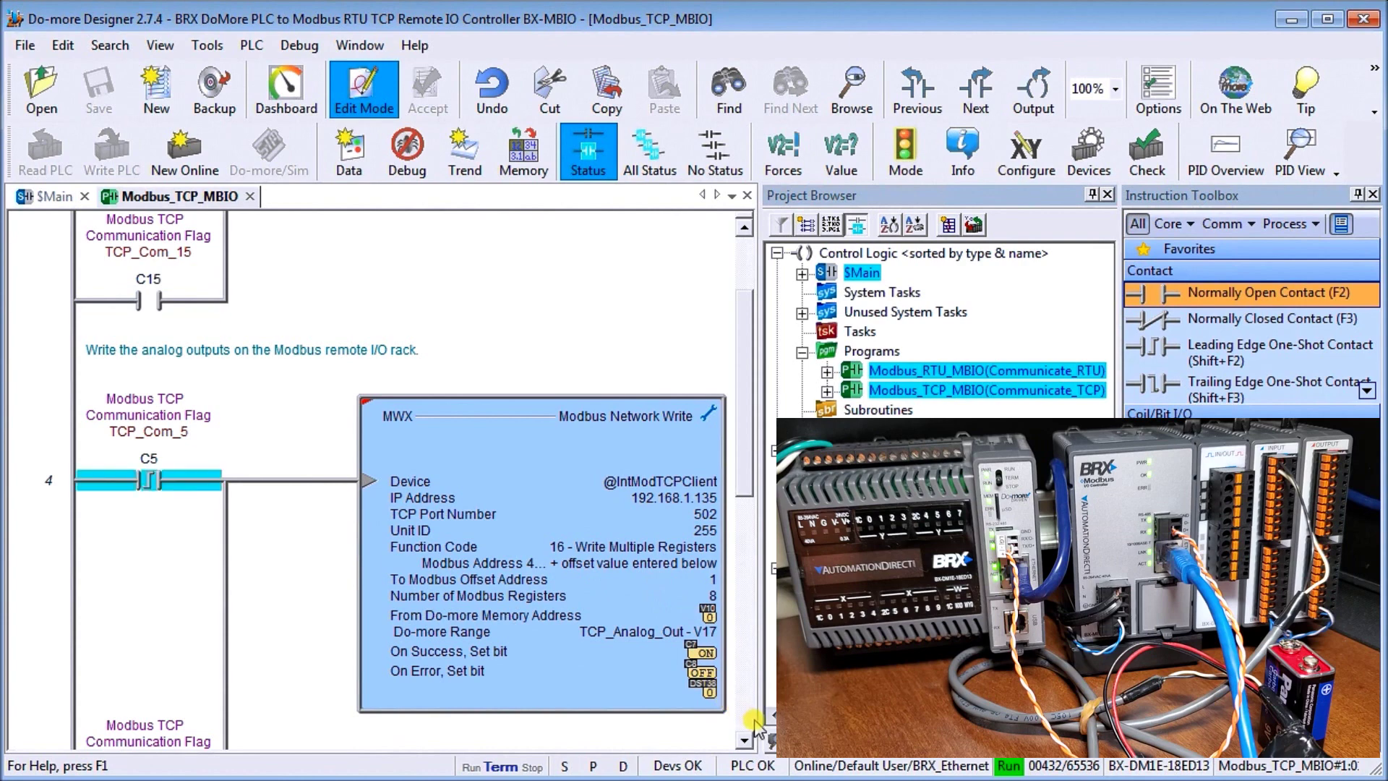
scroll(752, 730, "down", 5)
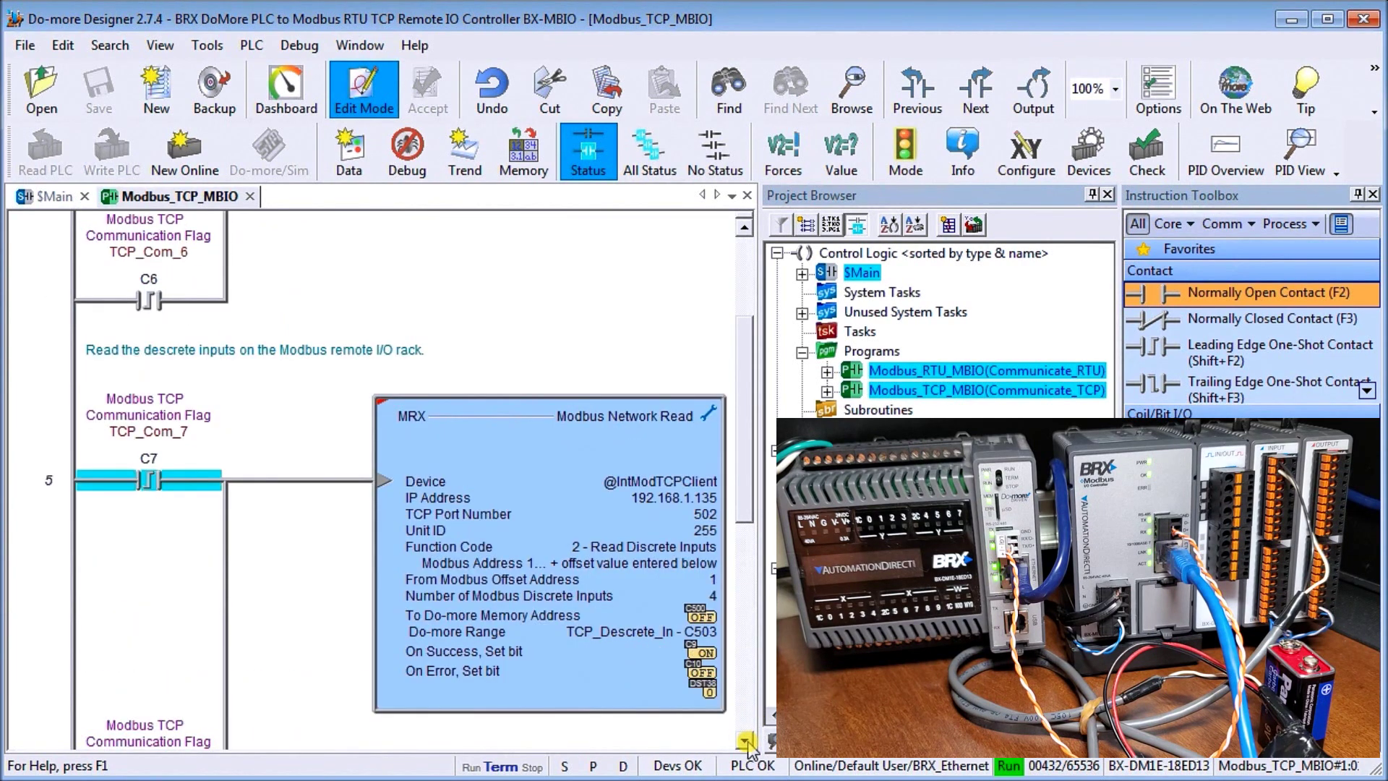
left_click(745, 740)
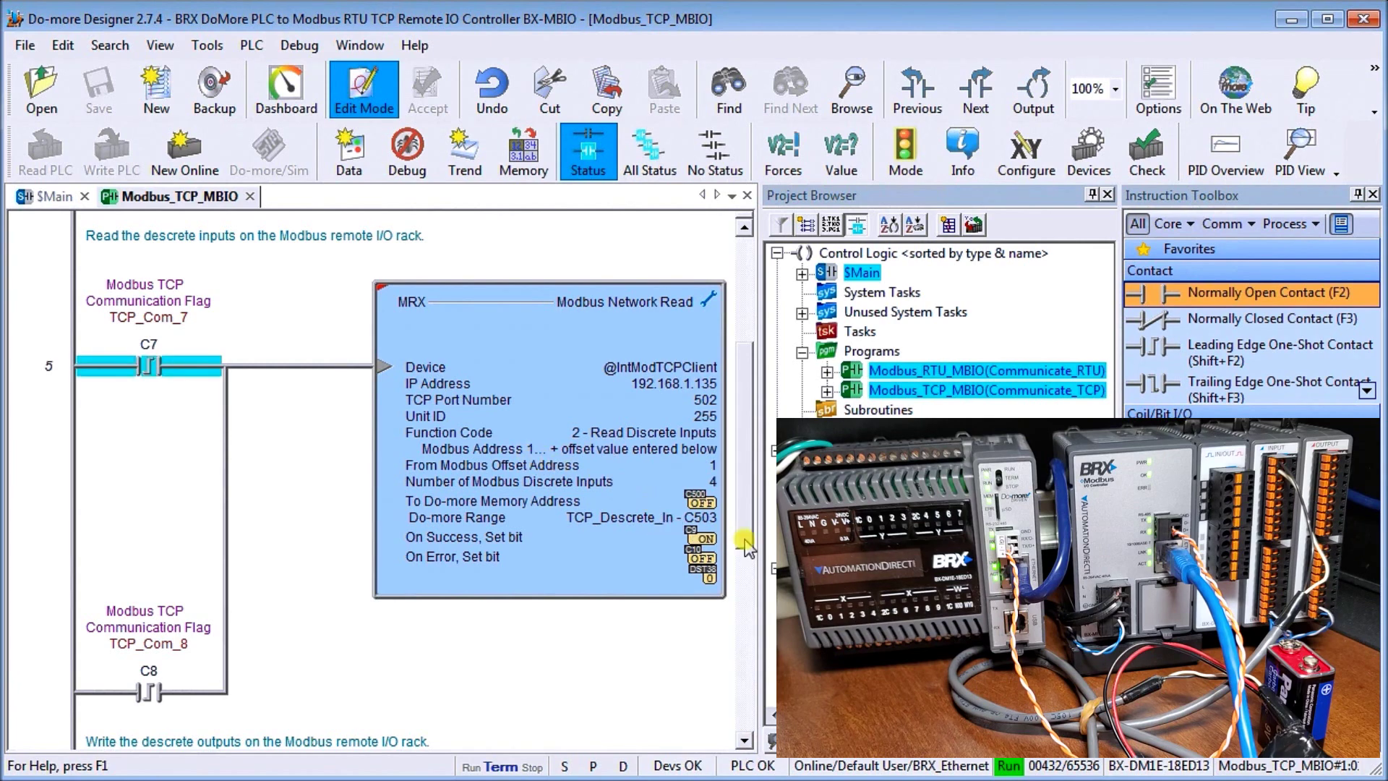
left_click(744, 740)
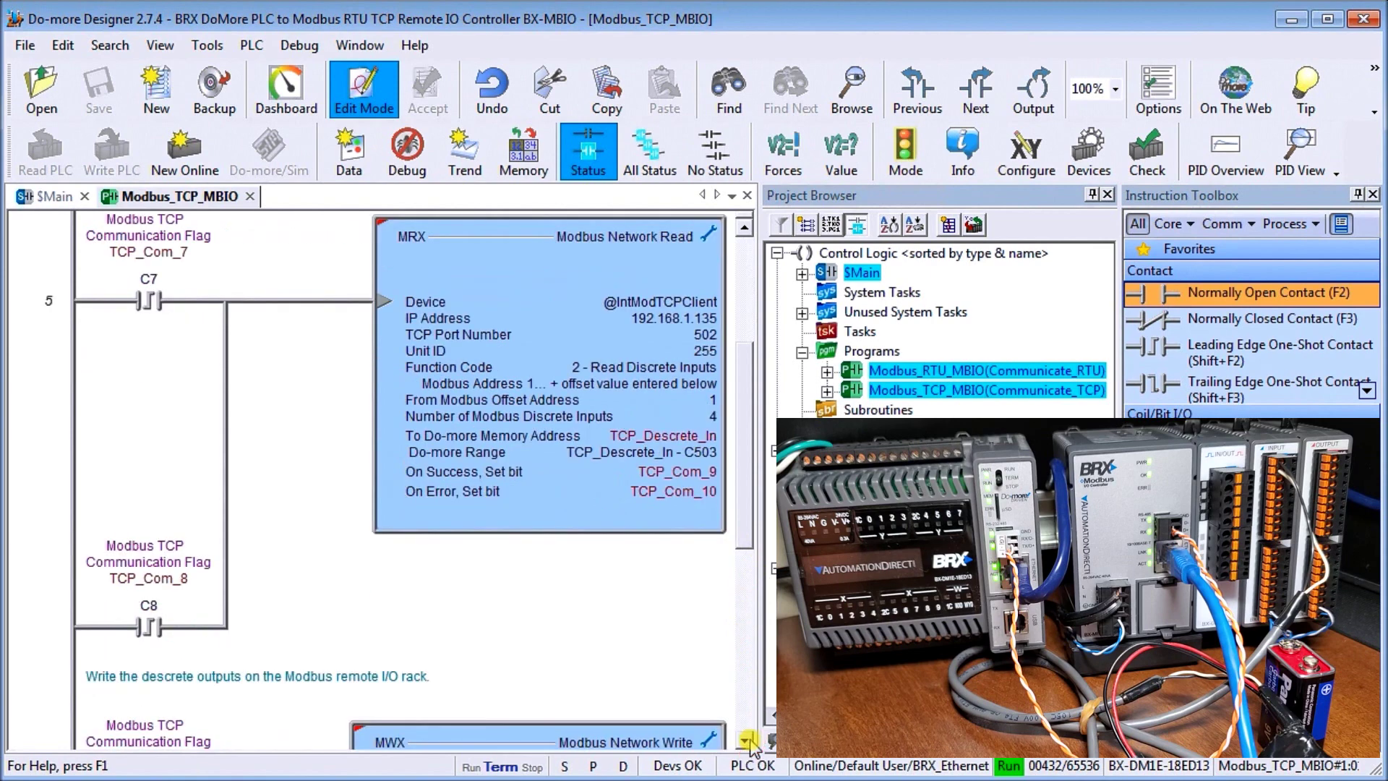
left_click(744, 740)
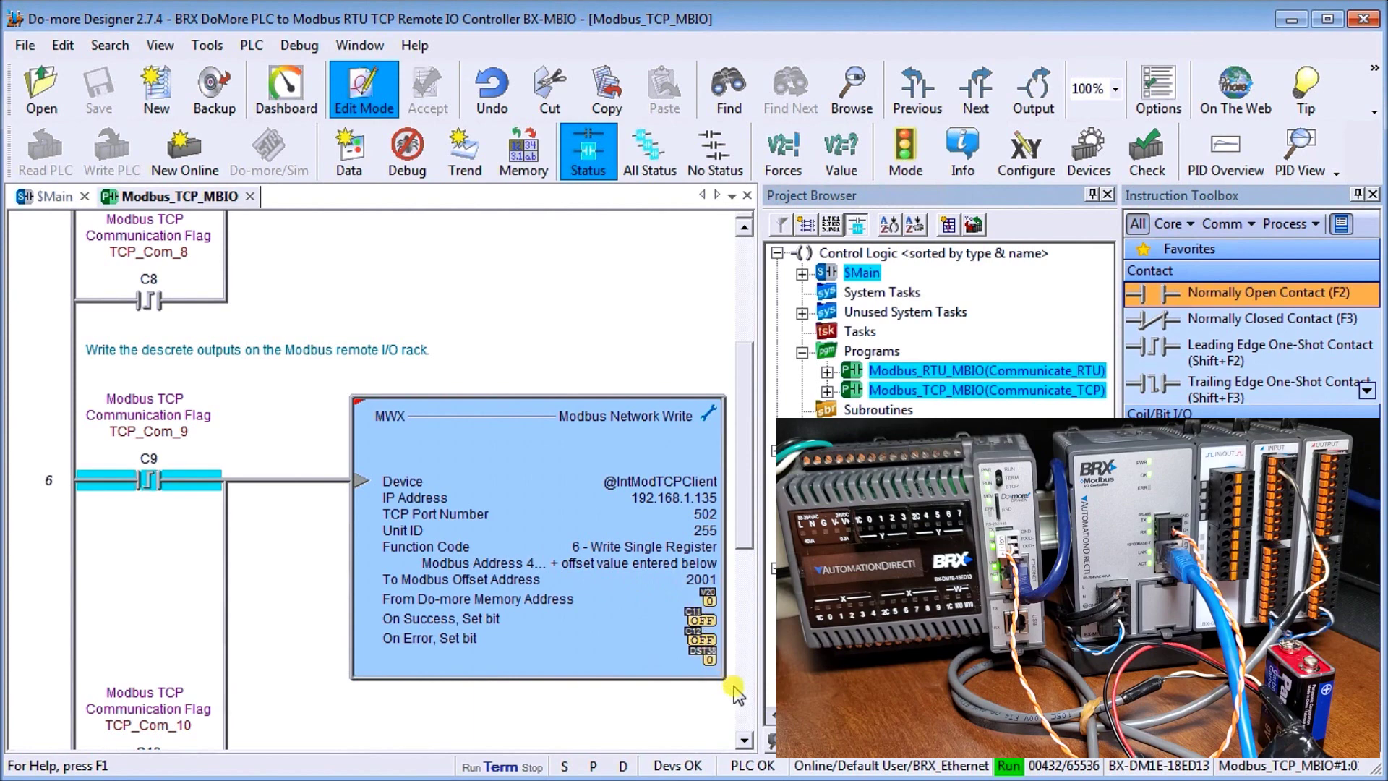
scroll(745, 749, "down", 3)
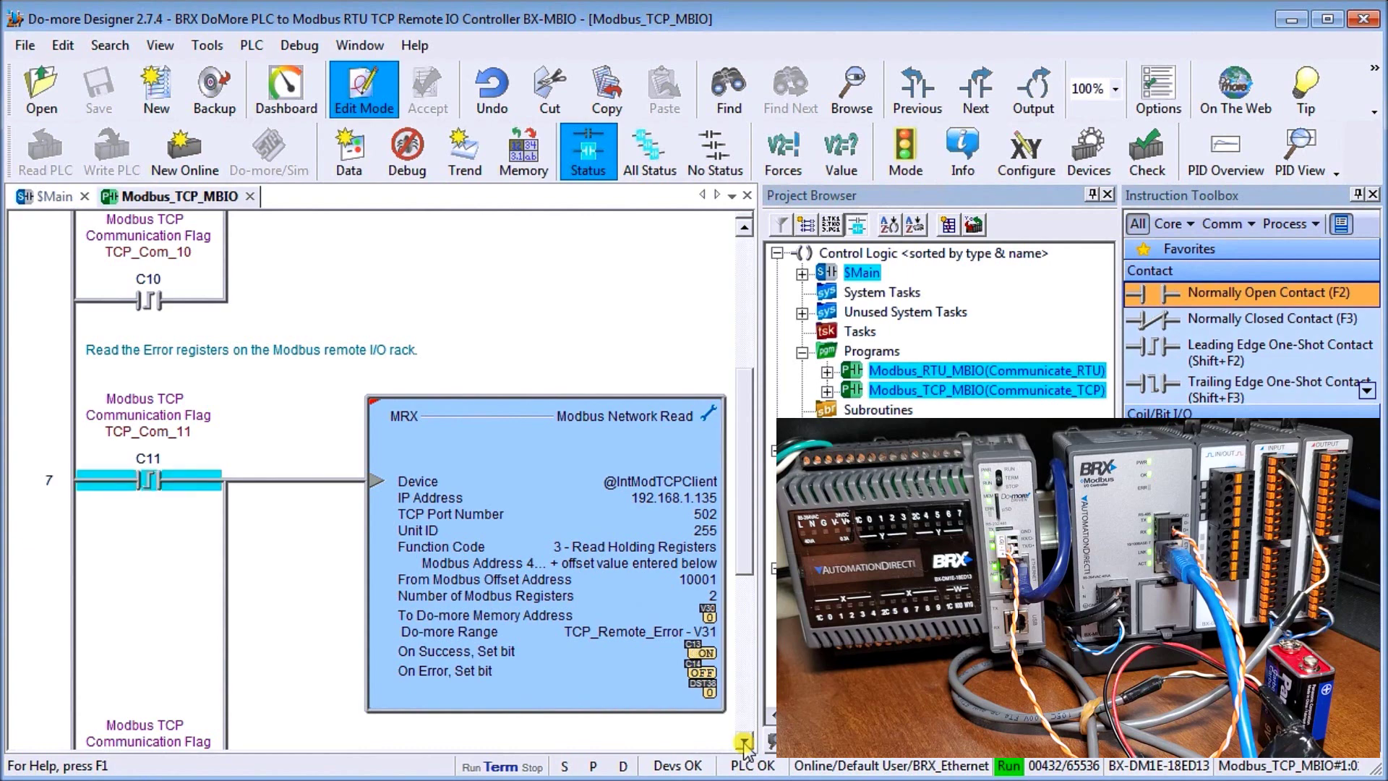
scroll(745, 744, "down", 5)
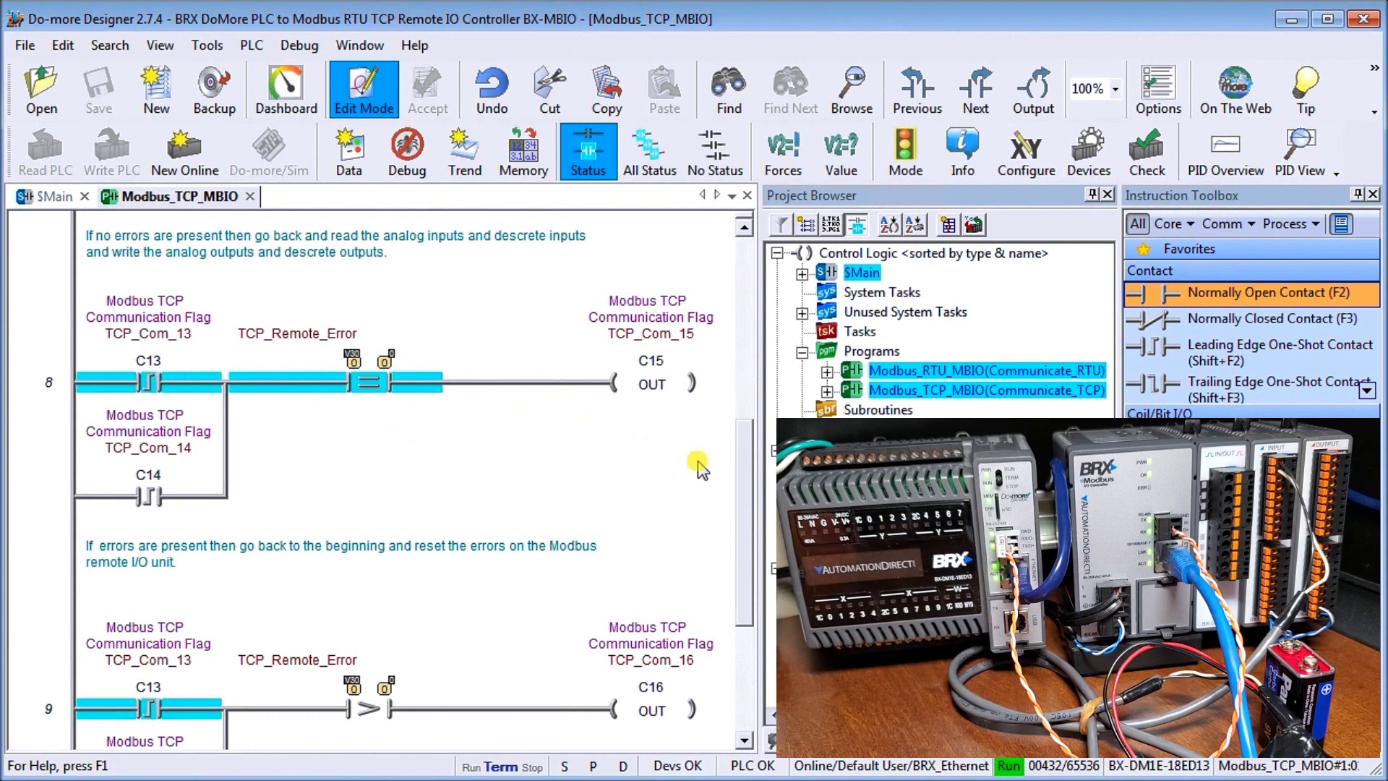
left_click(744, 741)
left_click(745, 740)
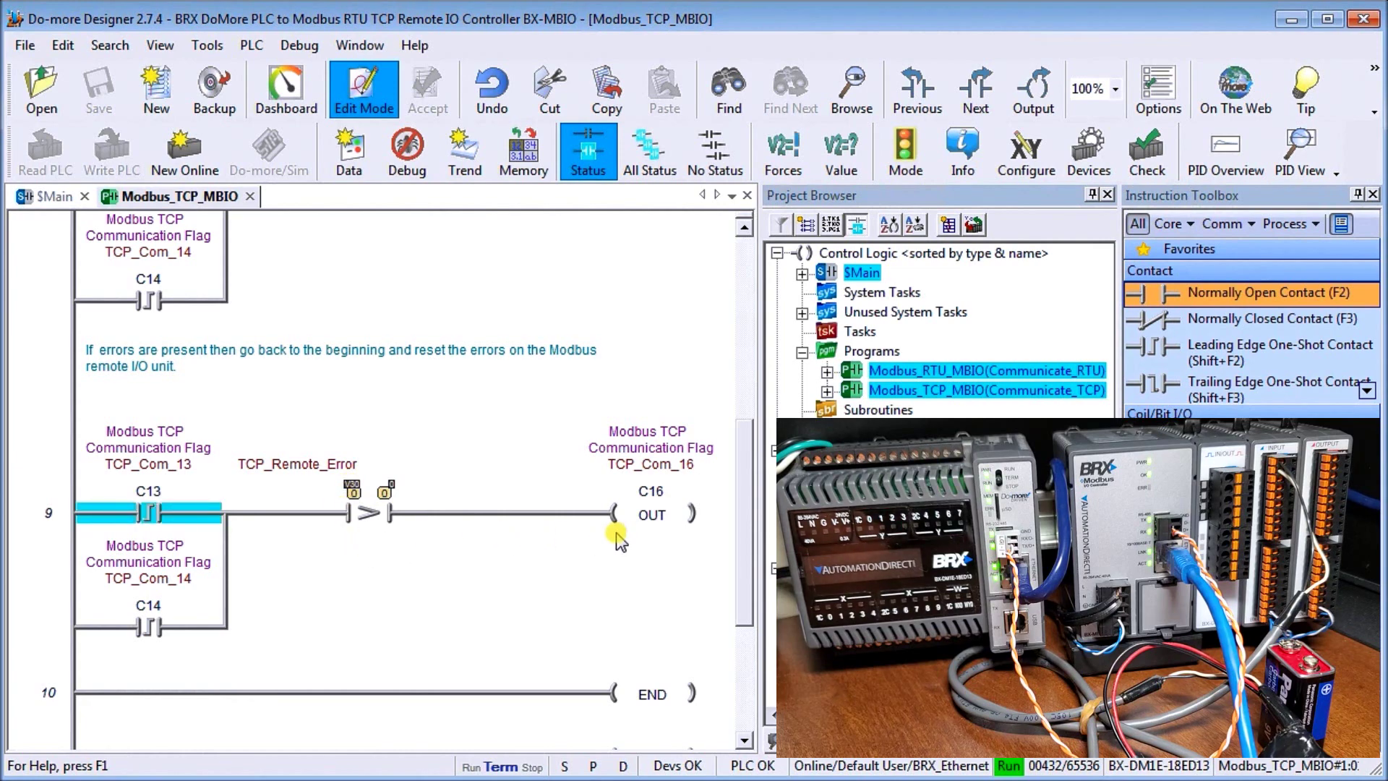
double_click(862, 274)
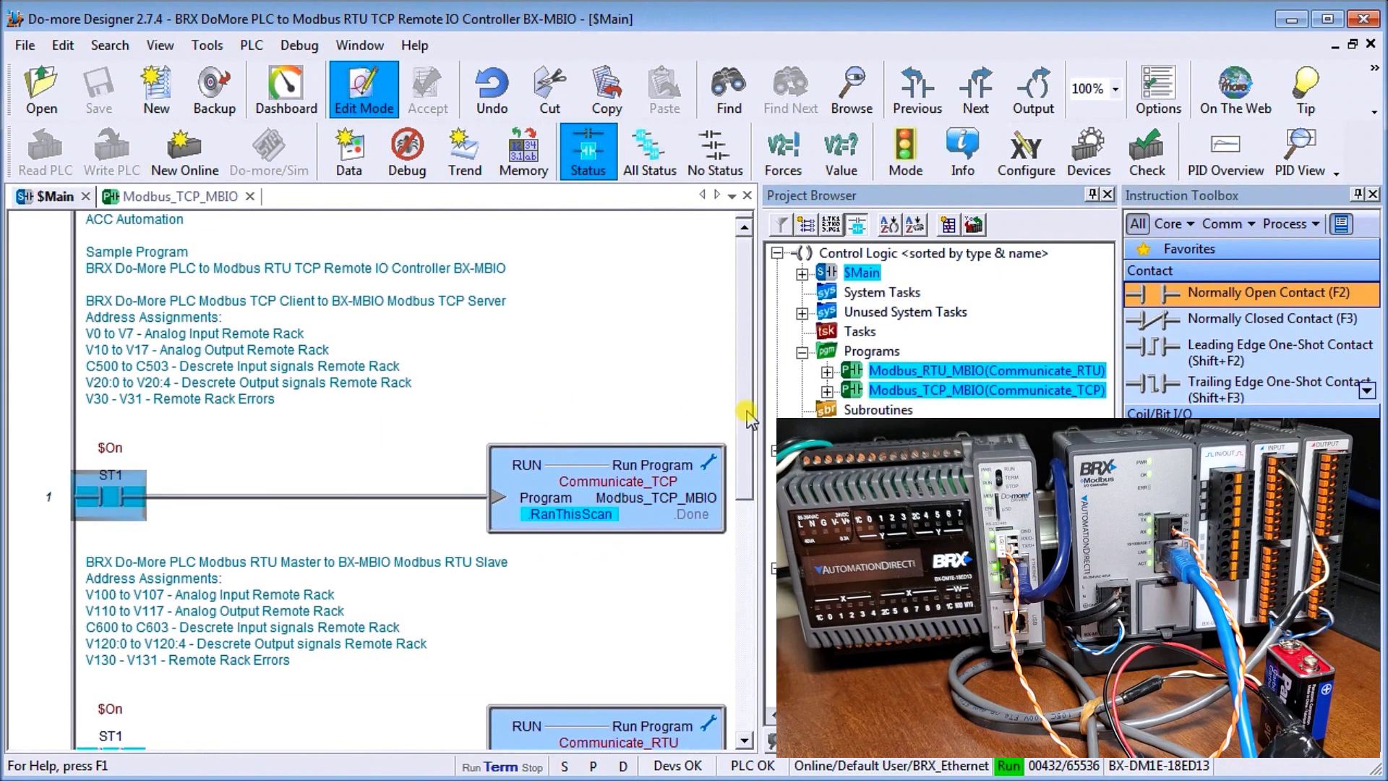
scroll(749, 418, "down", 5)
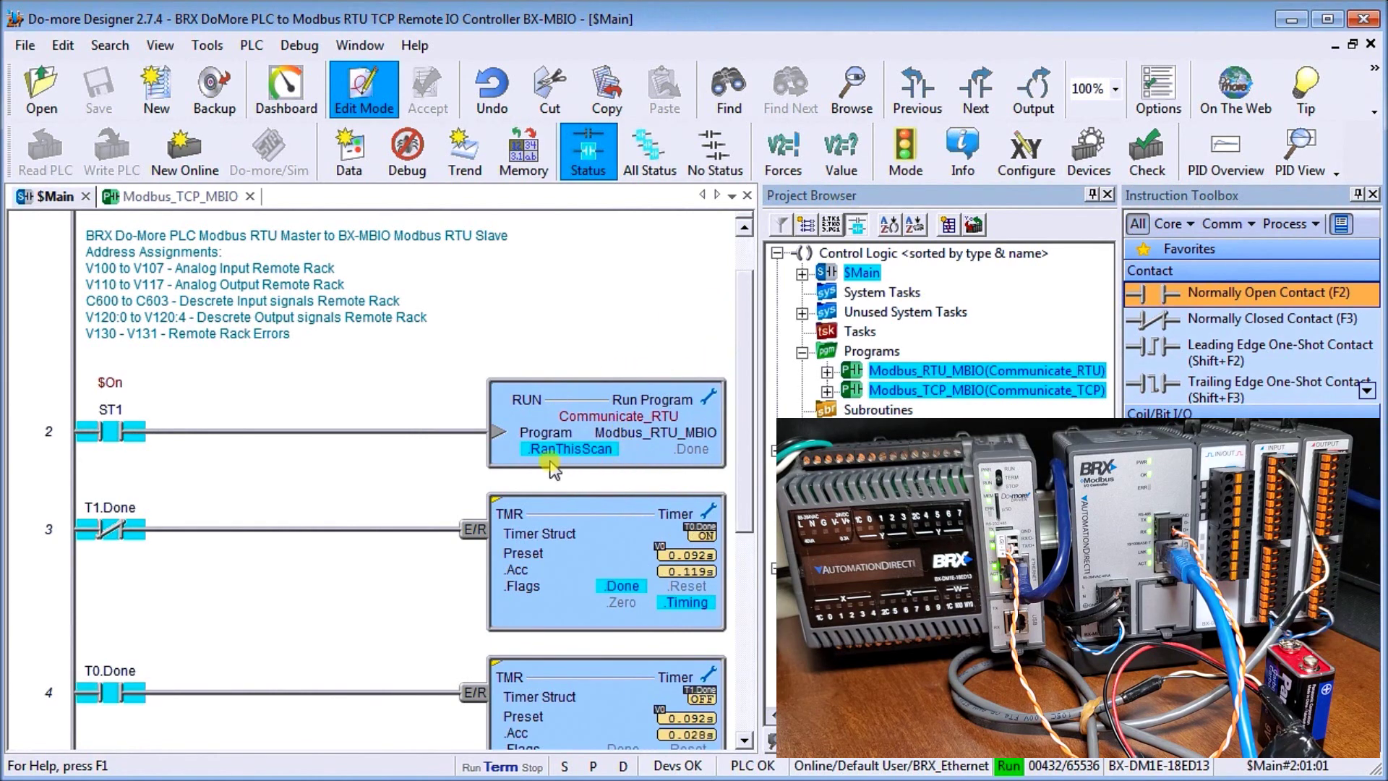
left_click(956, 370)
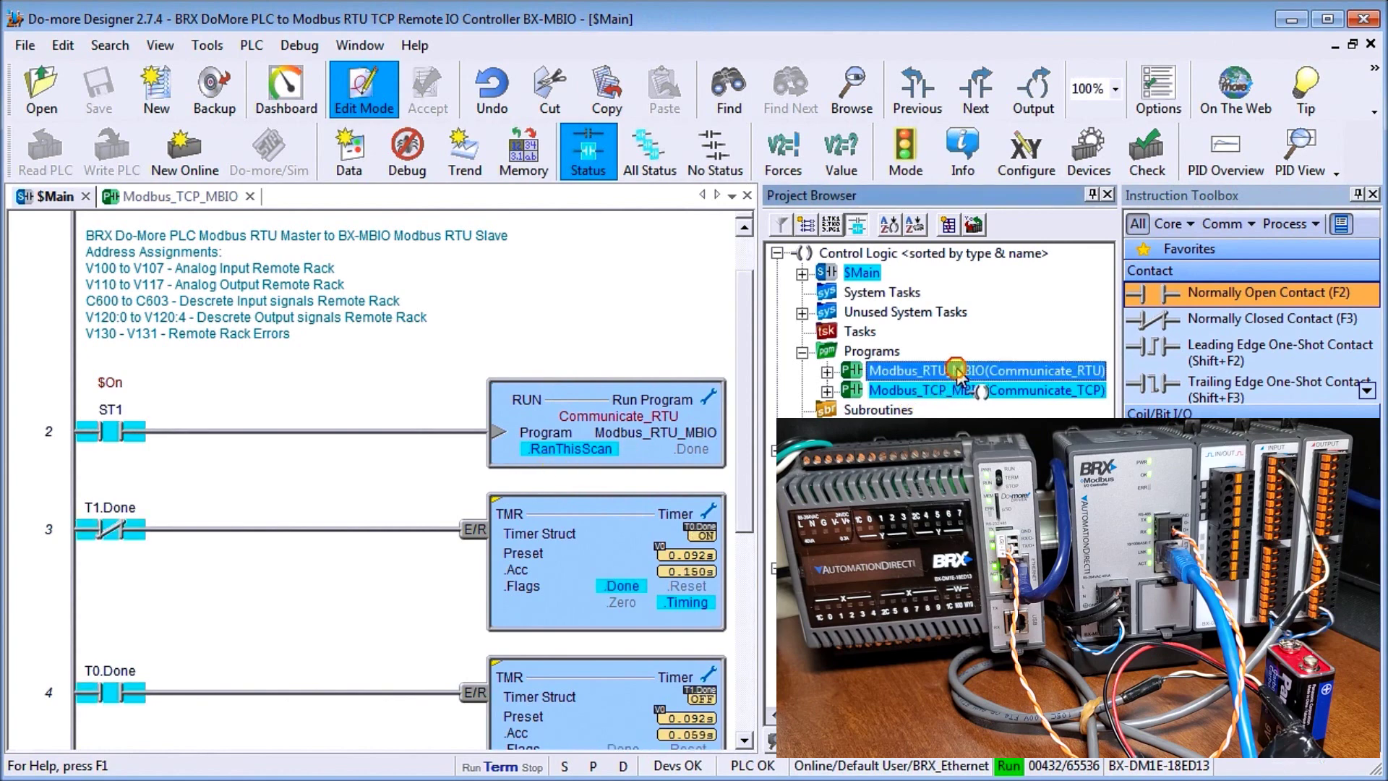
double_click(956, 369)
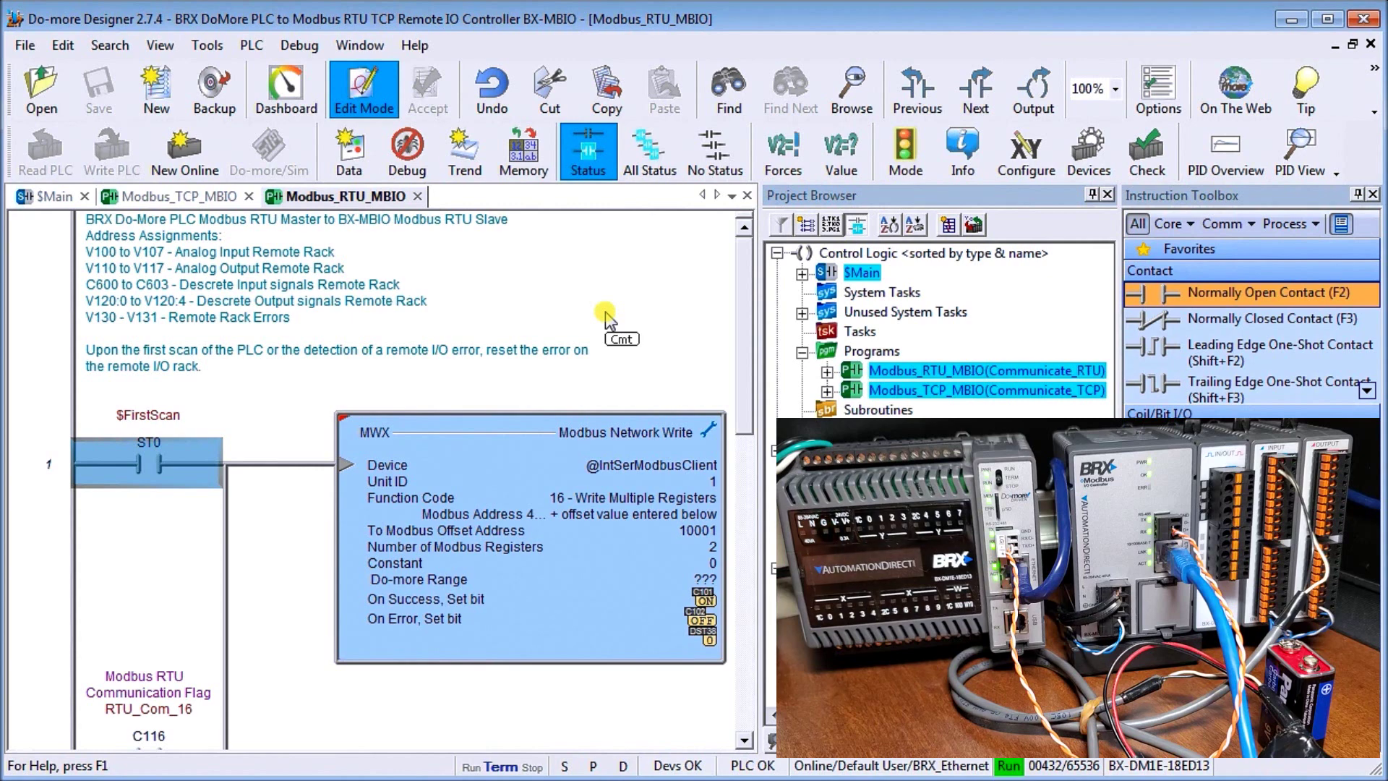
- Scroll to rung 3 and select its MRX reading 8 input registers from unit 1 into RTU_Analog_Input
left_click(745, 741)
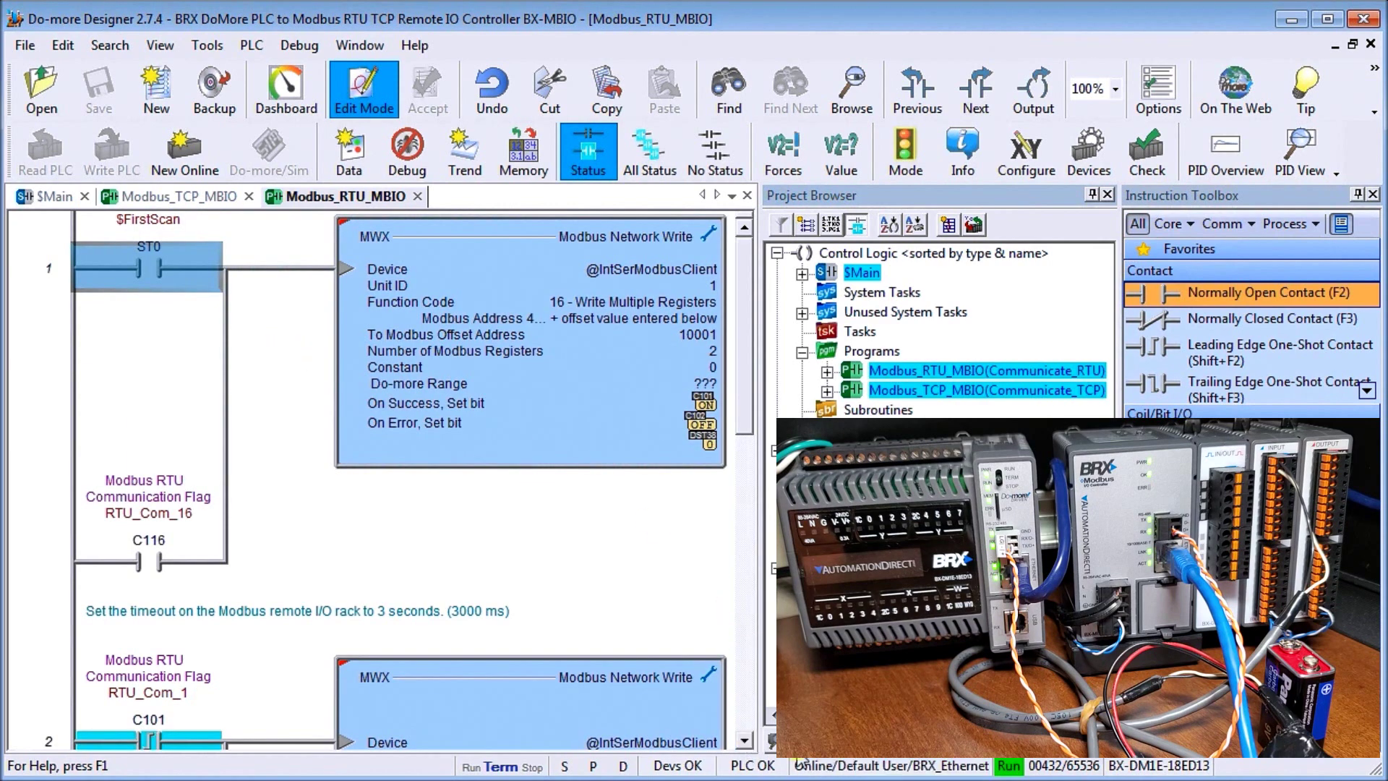
left_click(745, 741)
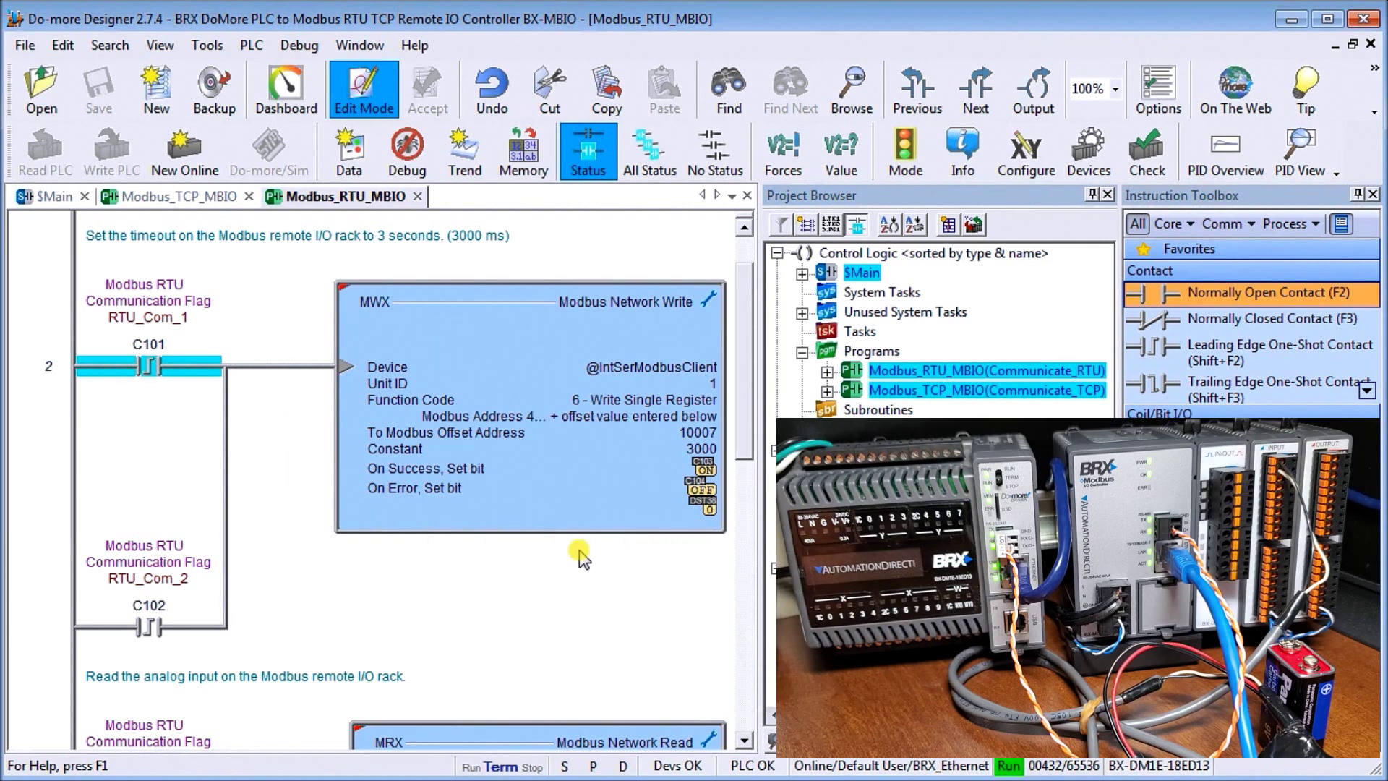
left_click(745, 740)
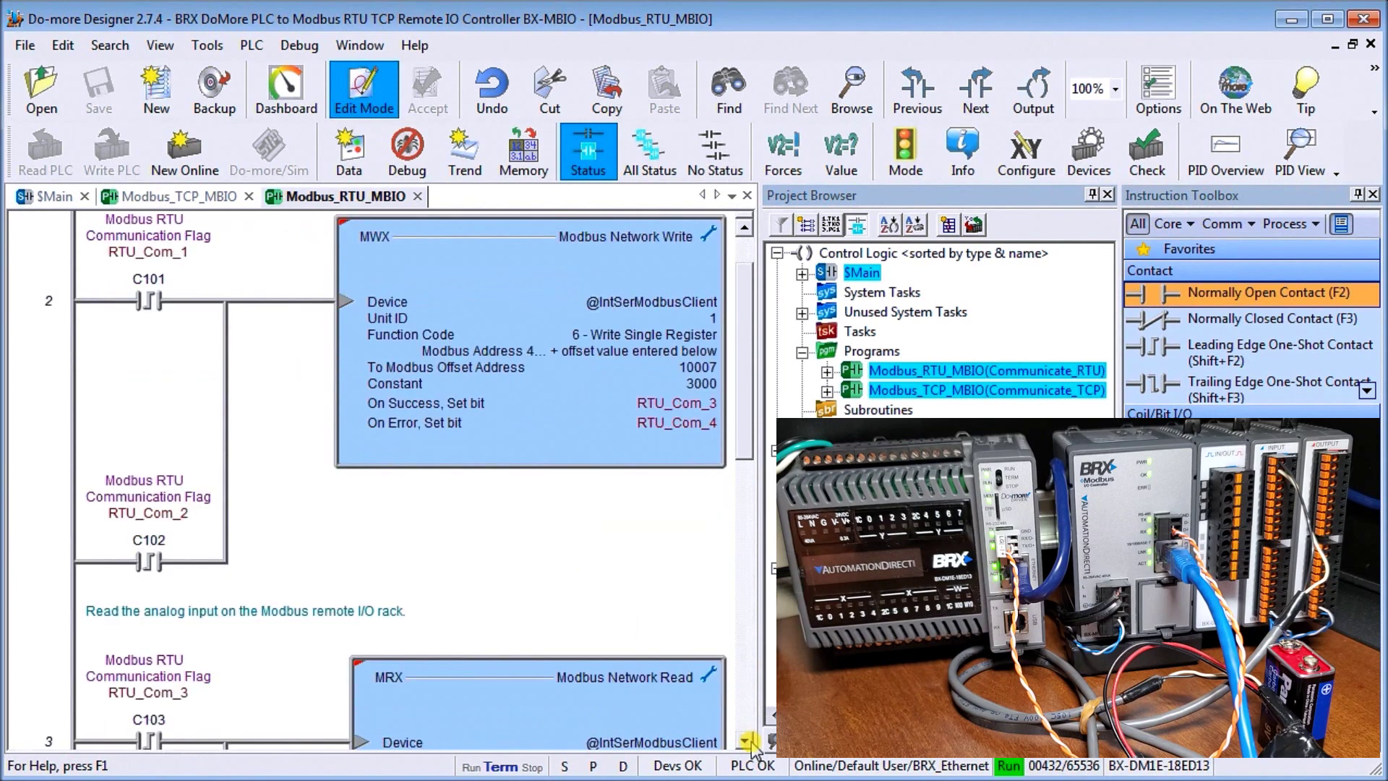
left_click(745, 741)
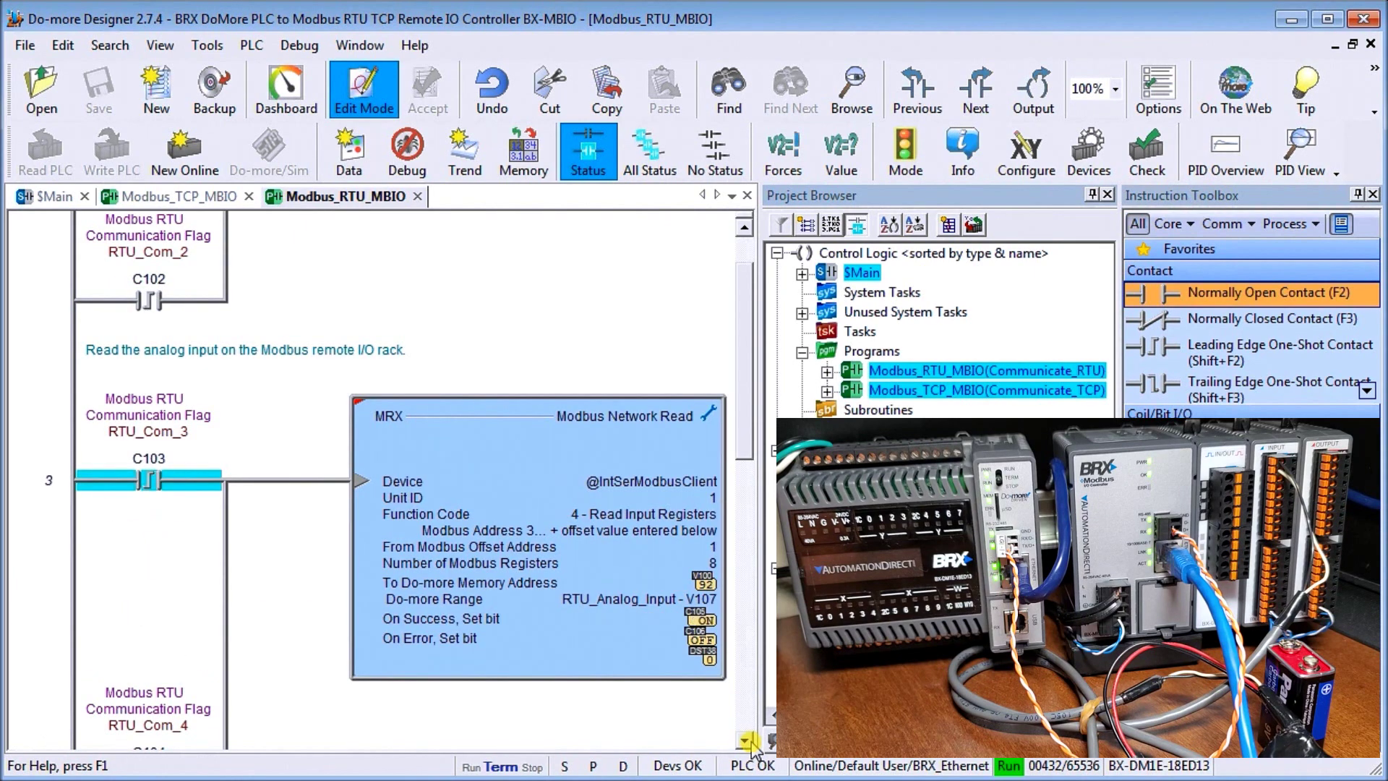
left_click(745, 741)
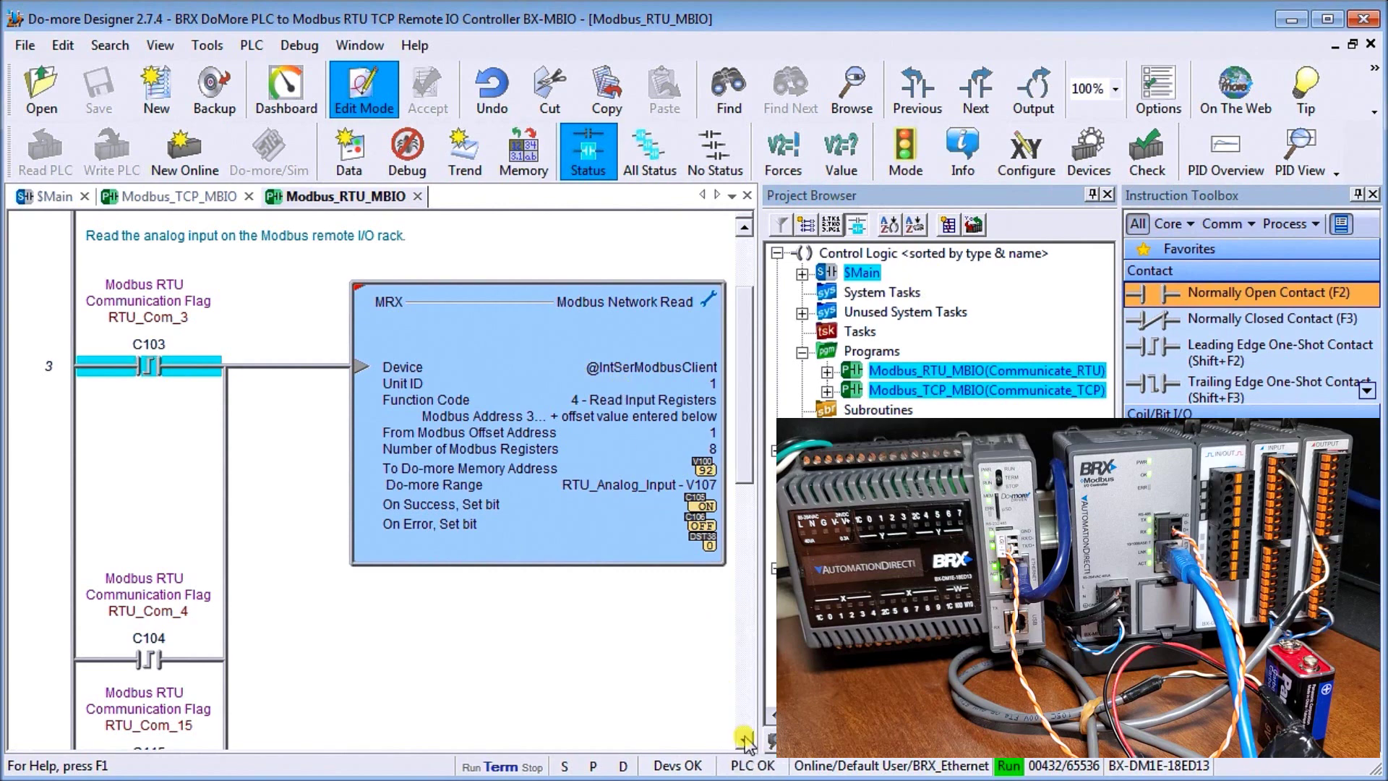
left_click(474, 305)
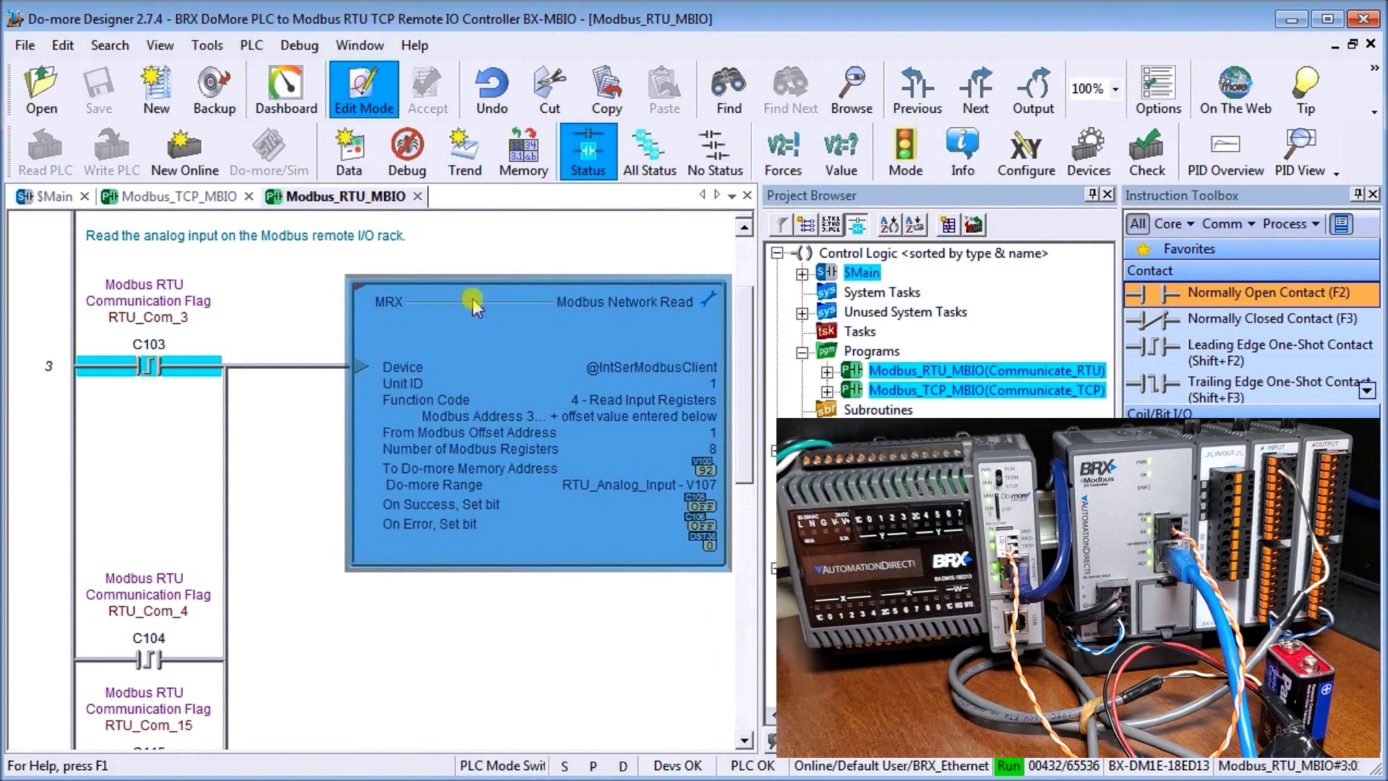
double_click(475, 311)
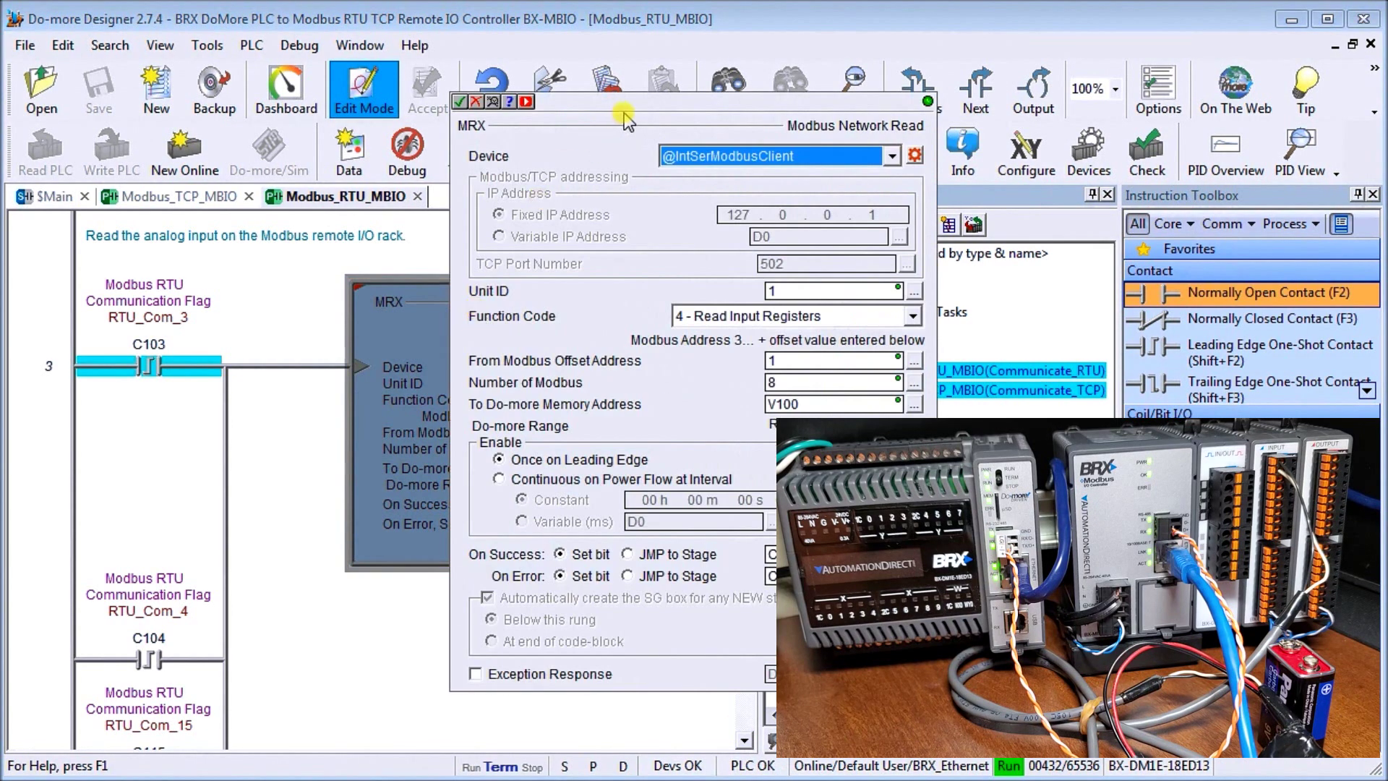
left_click_drag(623, 109, 323, 88)
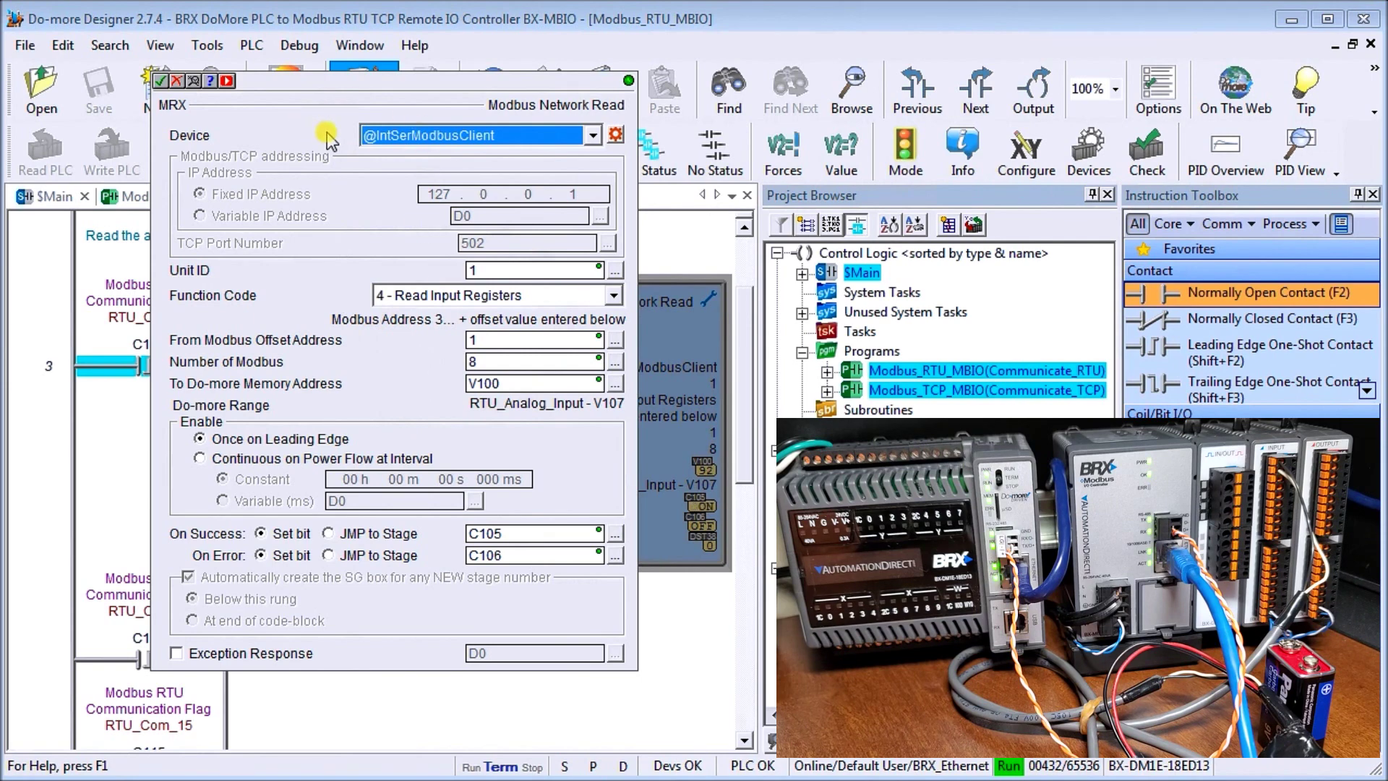
left_click(175, 82)
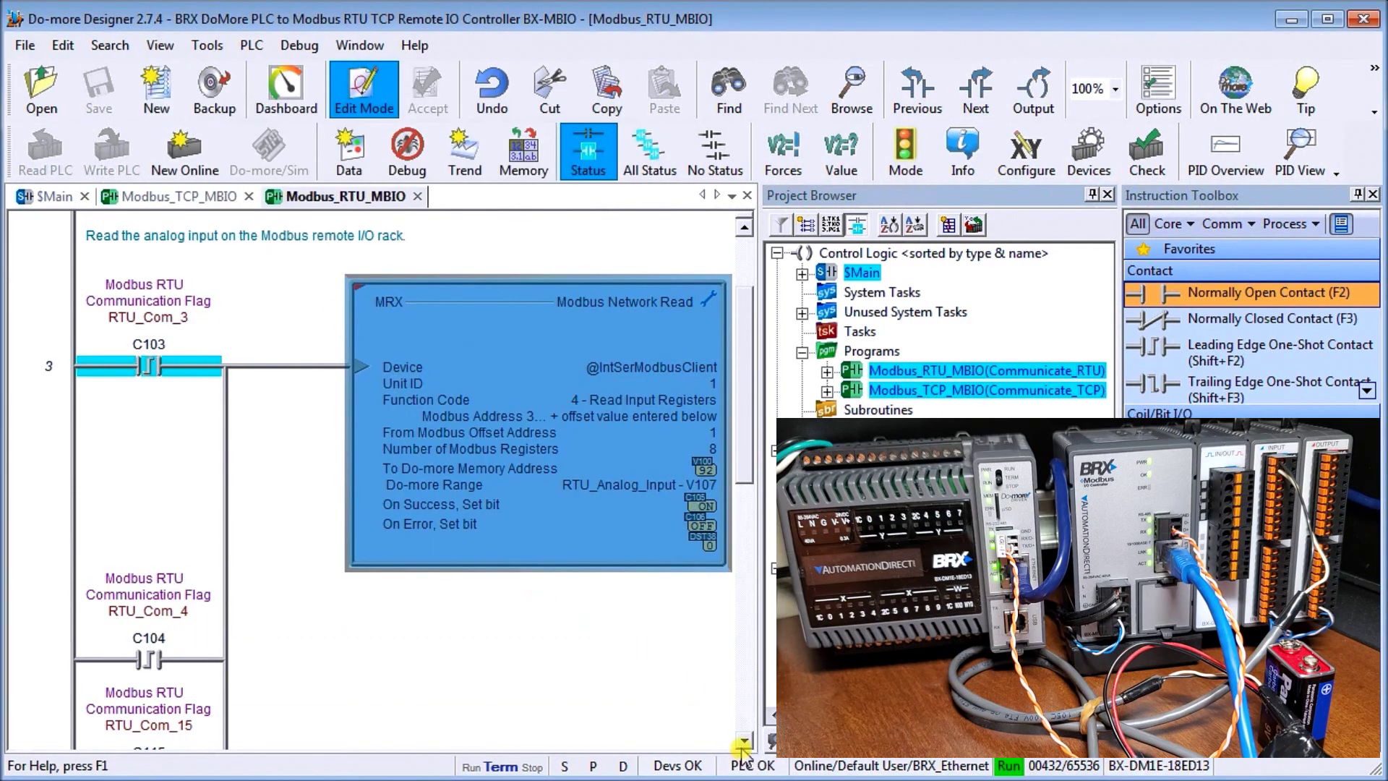
- Scroll through Modbus_RTU_MBIO rungs 4–9 to END, then switch back to the $Main program
scroll(745, 747, "down", 6)
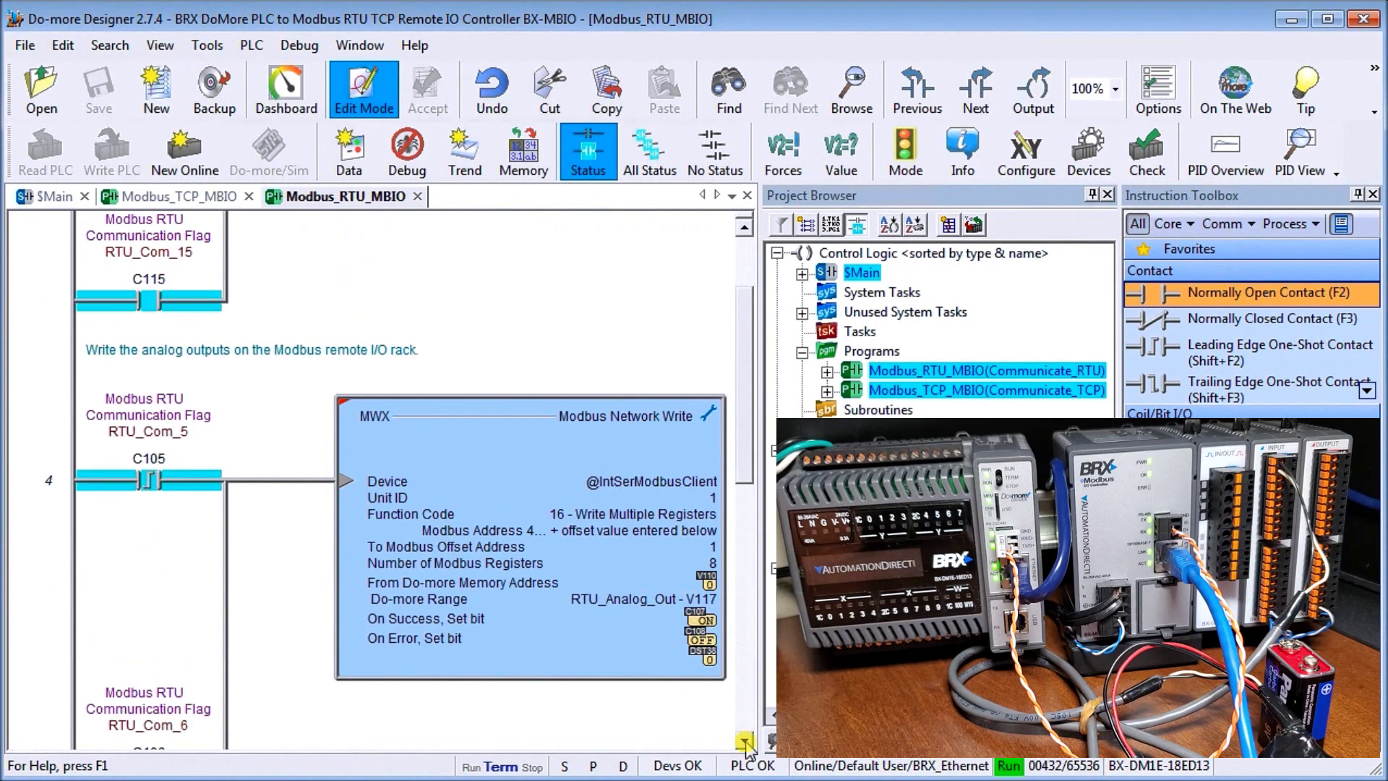
scroll(746, 747, "down", 6)
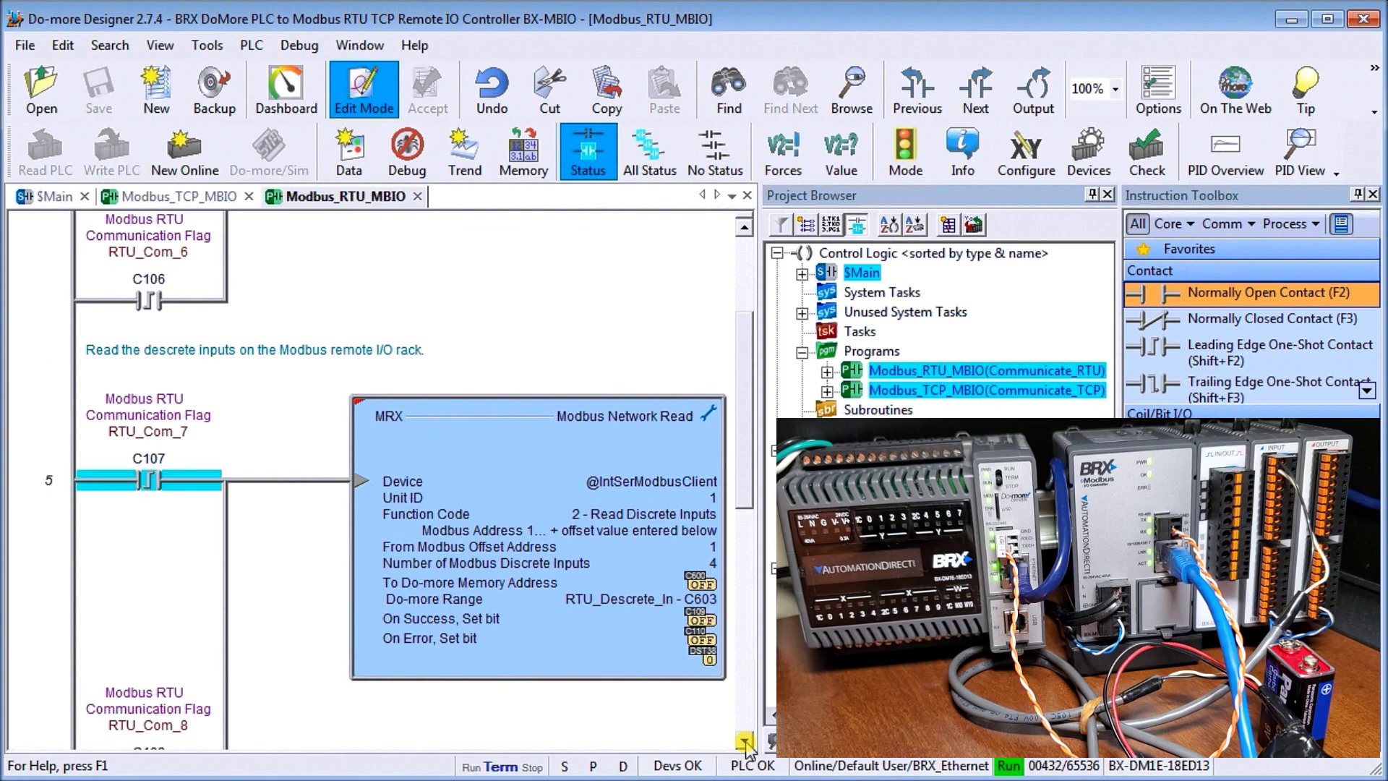
scroll(745, 747, "down", 6)
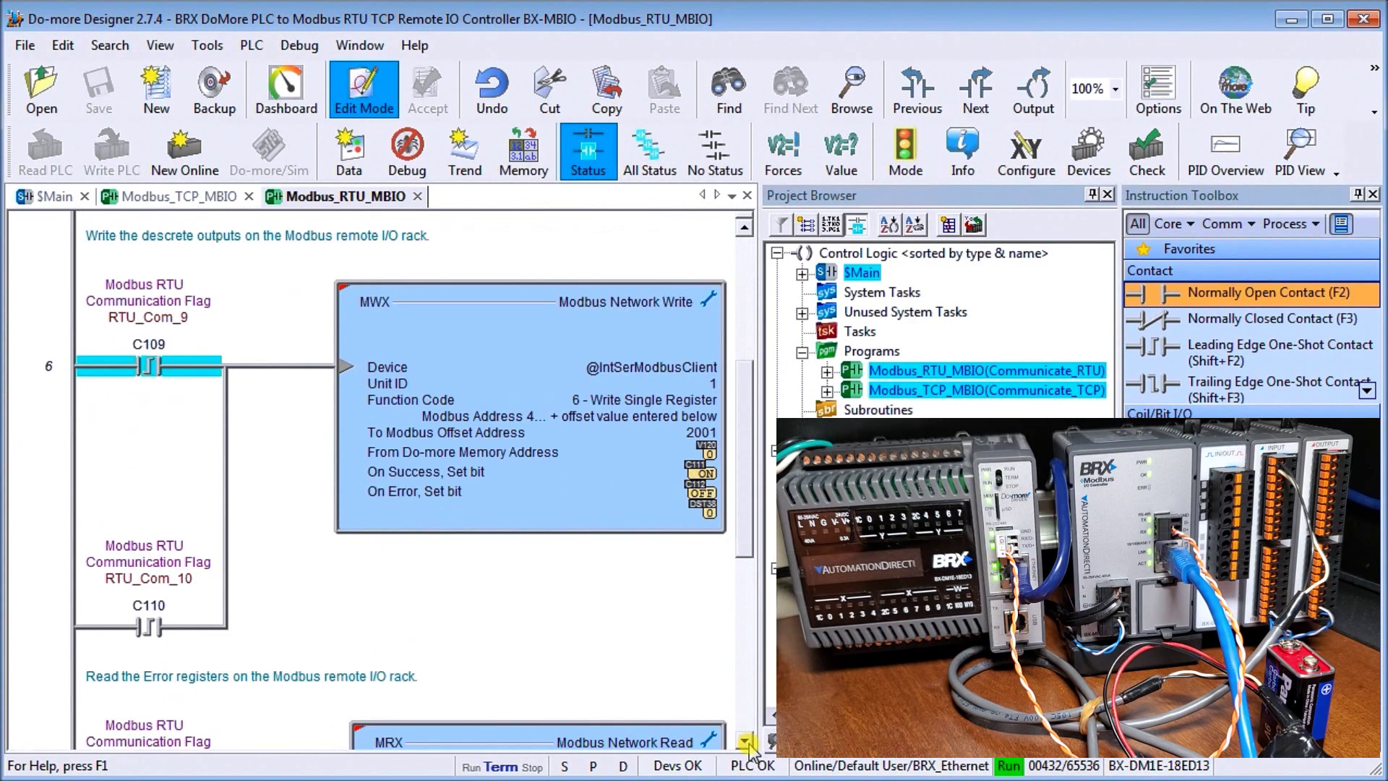
scroll(748, 748, "down", 5)
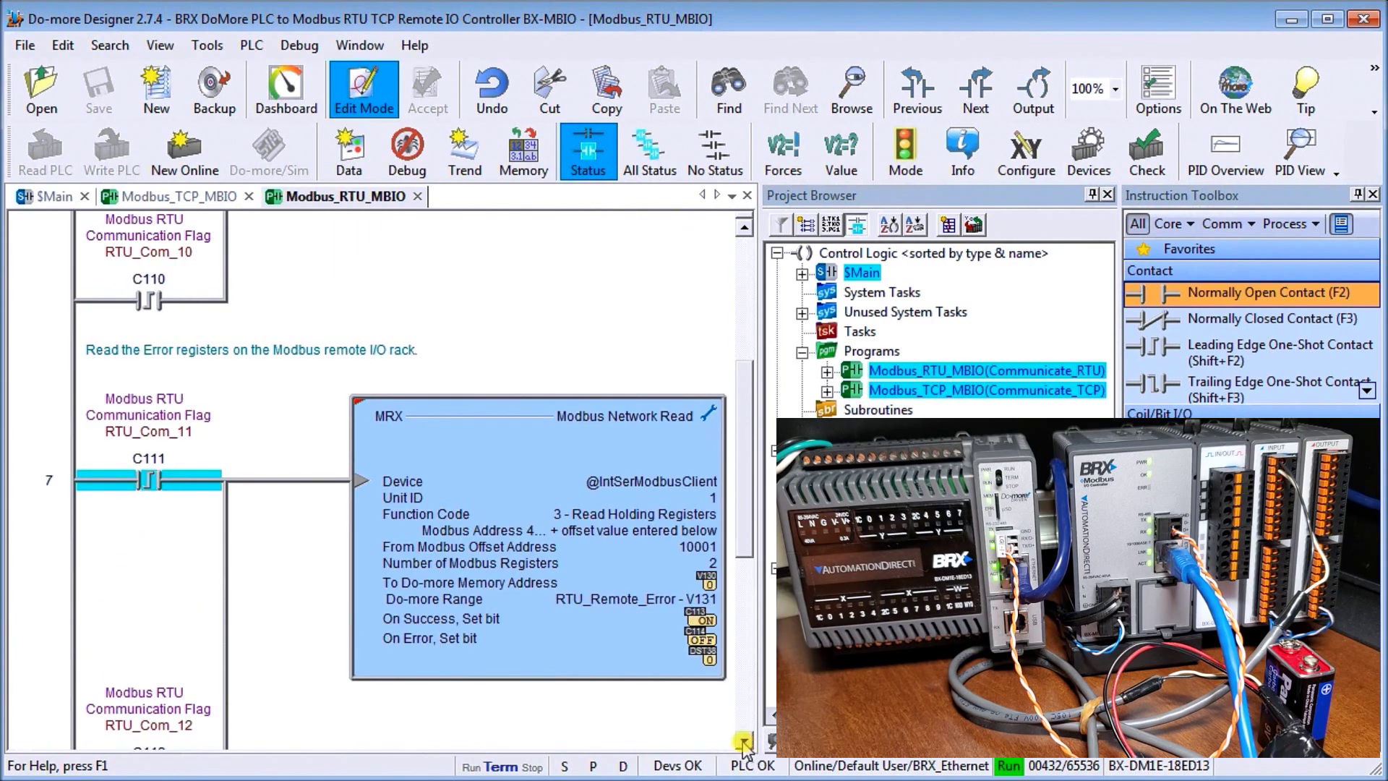
scroll(746, 746, "down", 3)
scroll(745, 744, "down", 5)
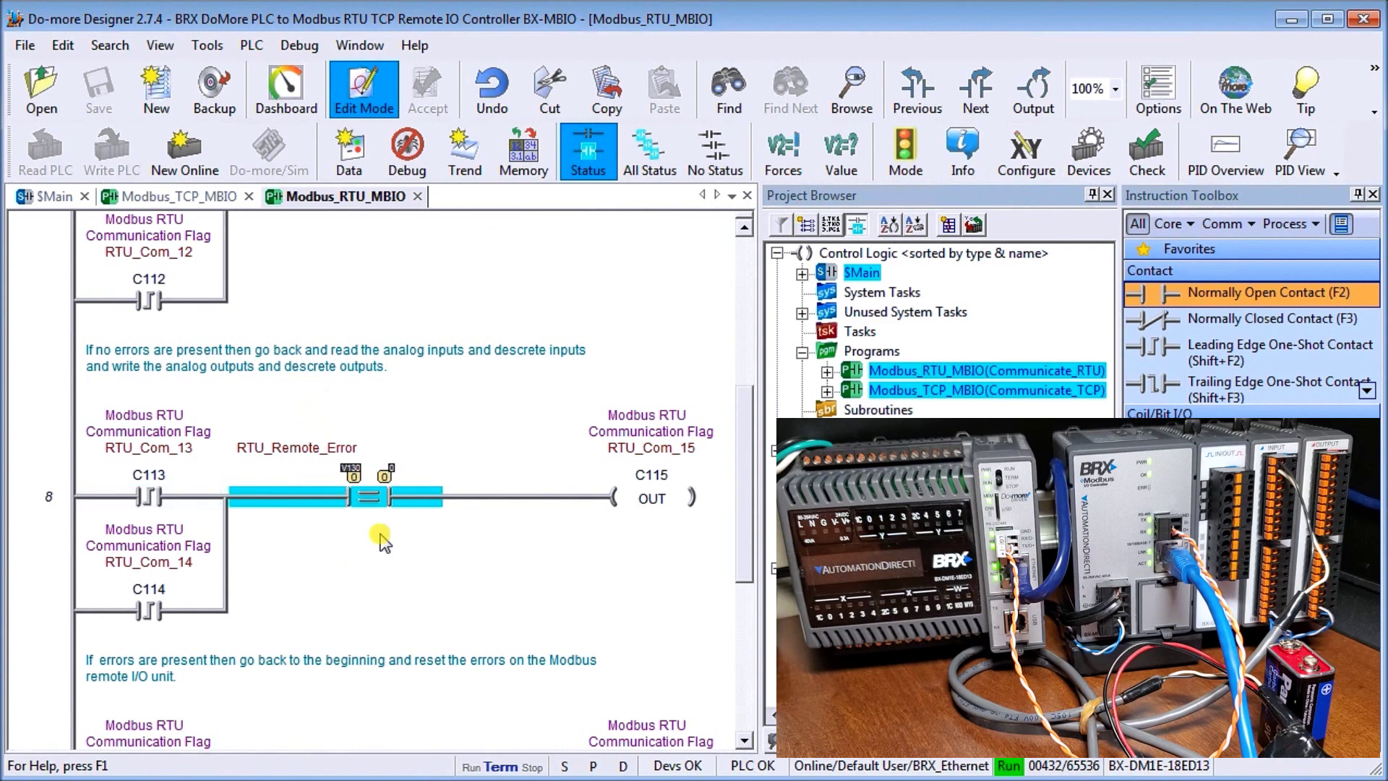
left_click(744, 740)
left_click(744, 740)
left_click(744, 740)
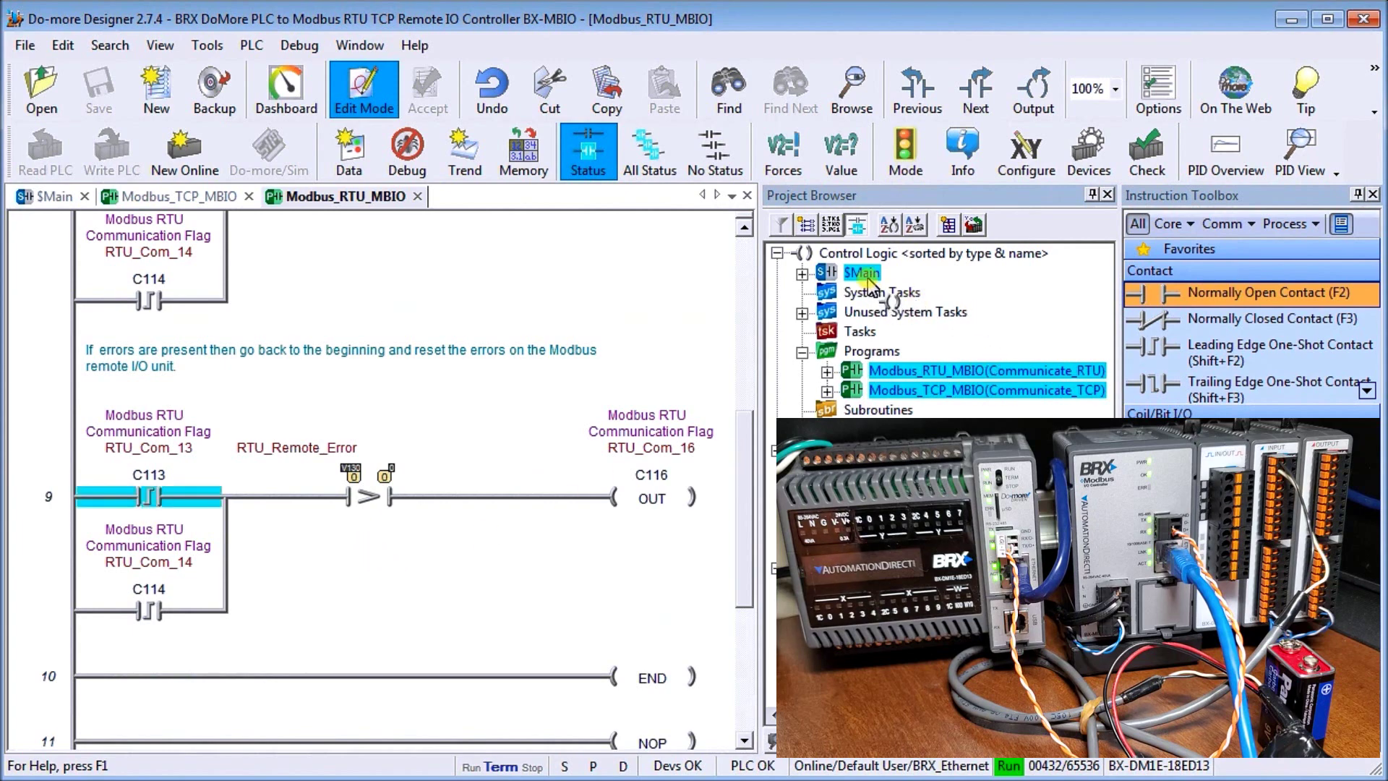
double_click(864, 275)
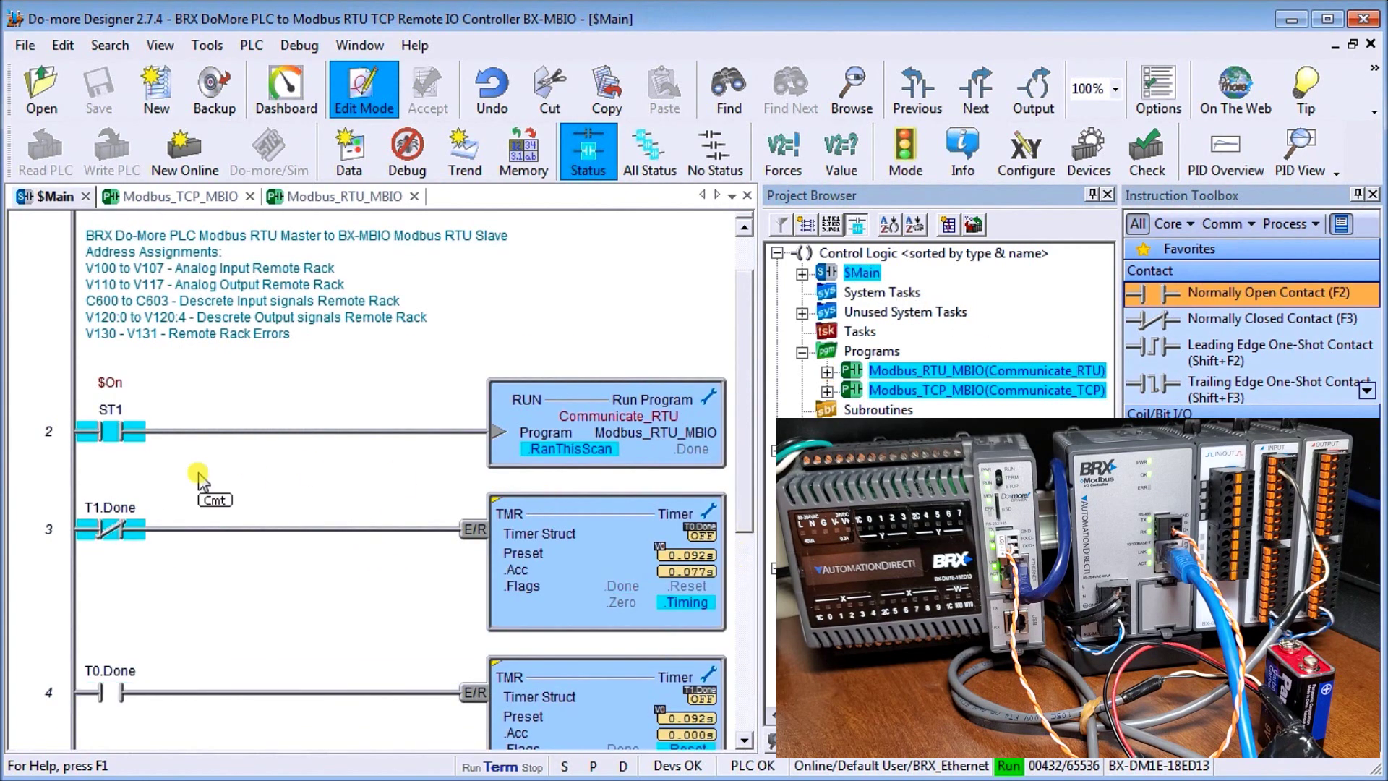
- Scroll $Main to rung 5, where T0.Done and TCP_Analog_Input ≥ 100 turn on V20:0 and V120:0
left_click(743, 740)
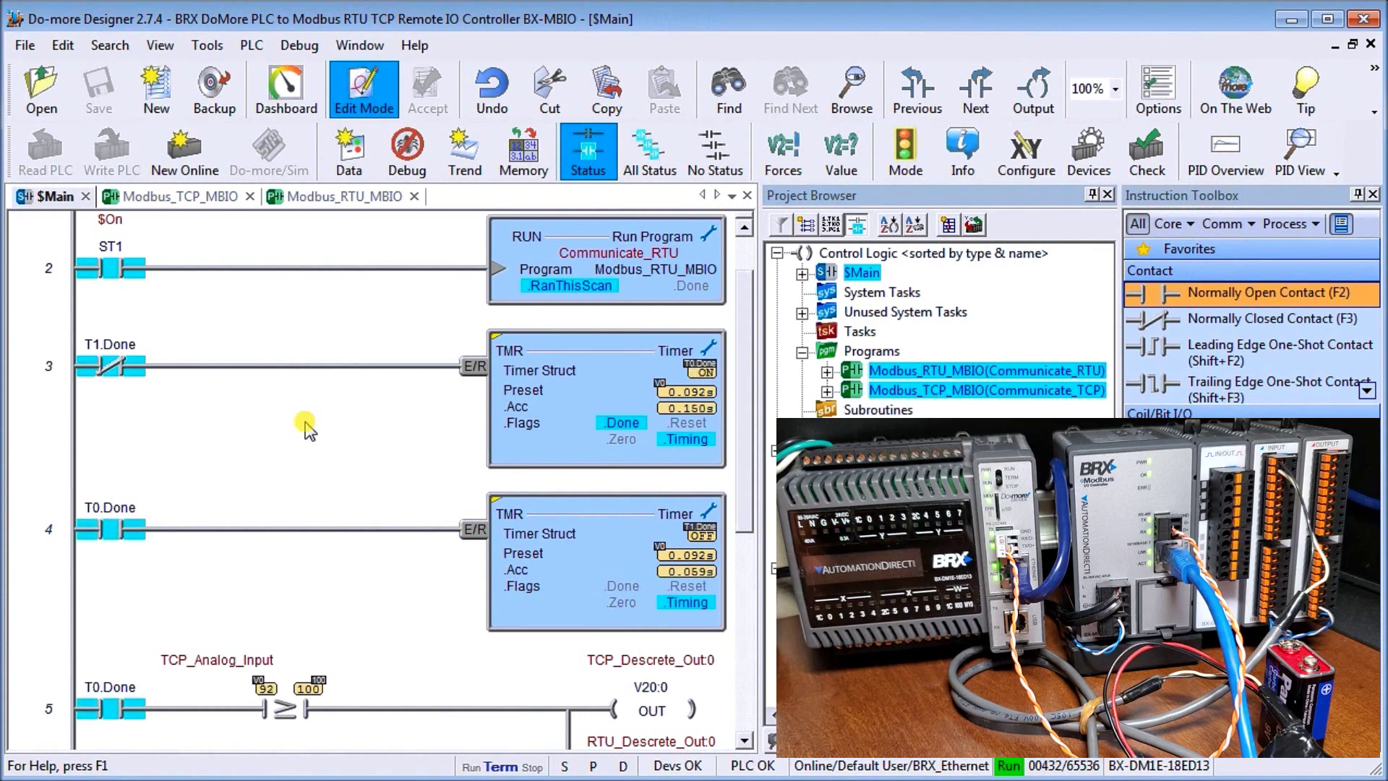
left_click(743, 740)
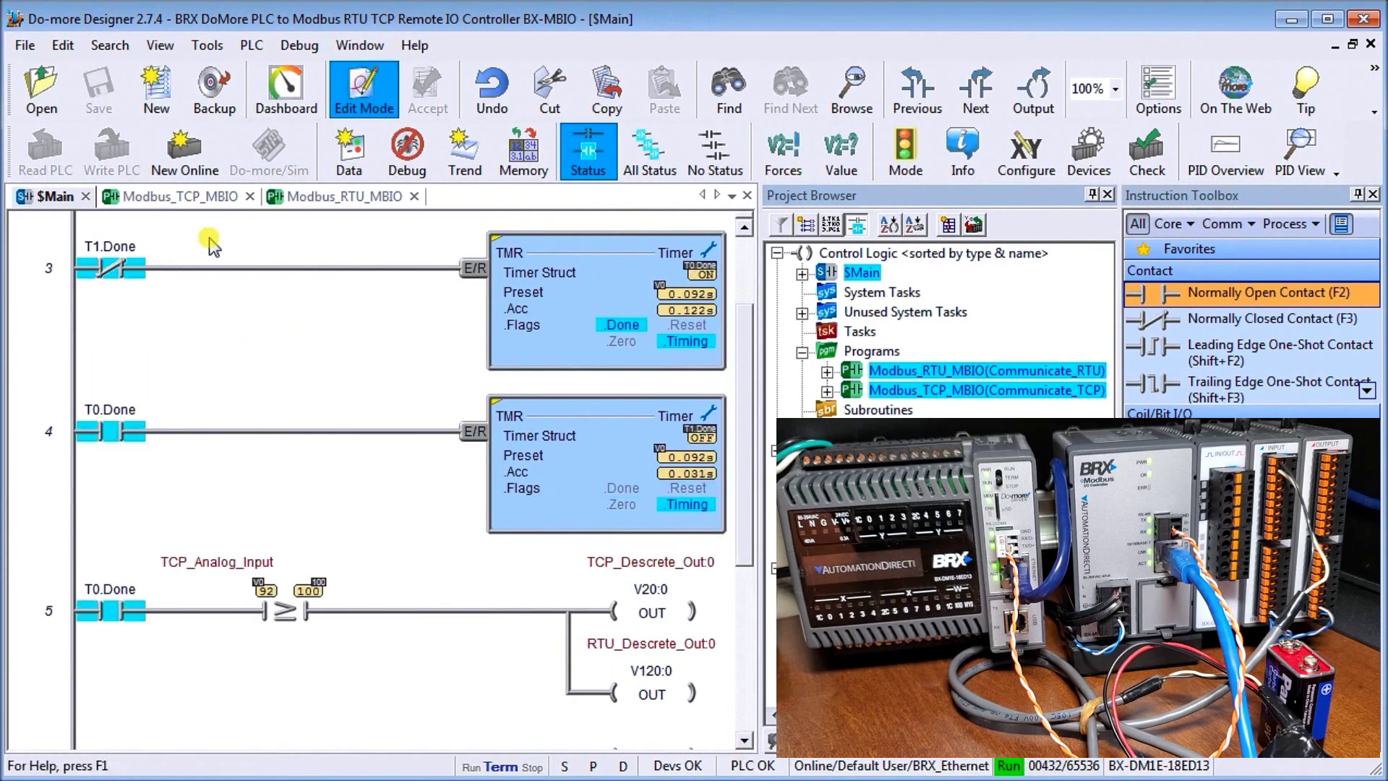